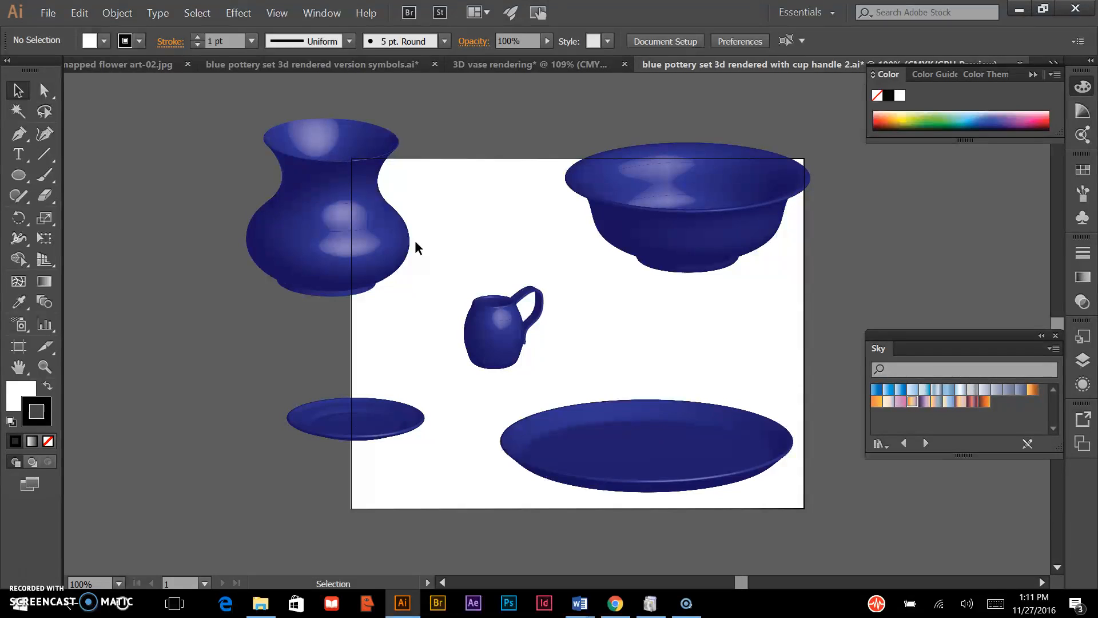
Reposition the bowl, vase, cup, large plate and small plate closer together on the artboard
right_click(699, 250)
key("Escape")
left_click_drag(699, 250, 682, 311)
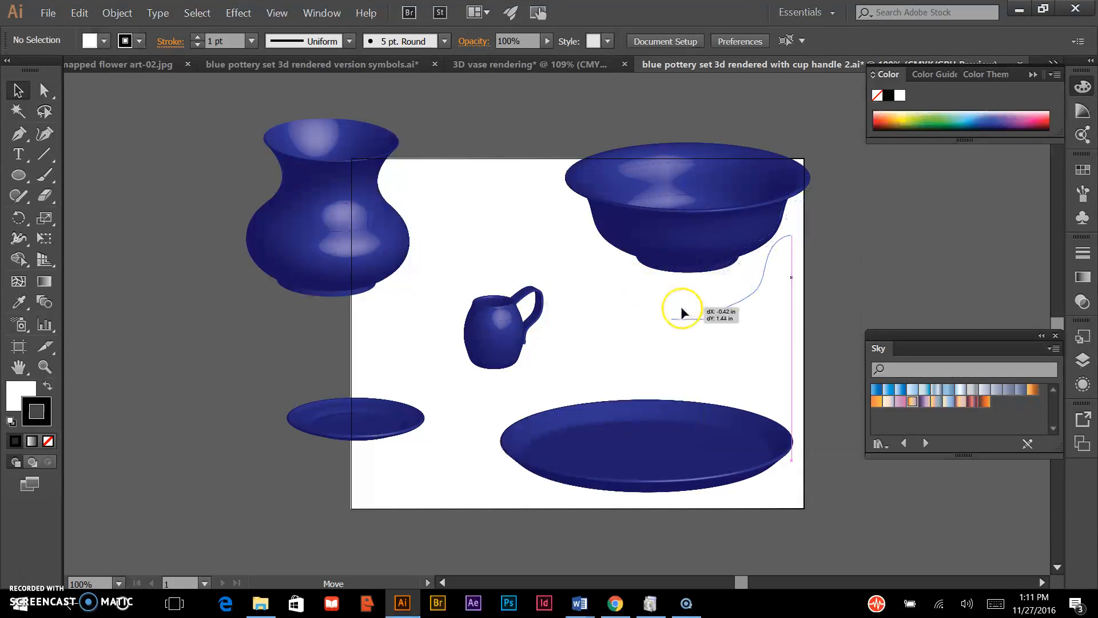
left_click_drag(408, 247, 463, 281)
left_click_drag(533, 311, 452, 353)
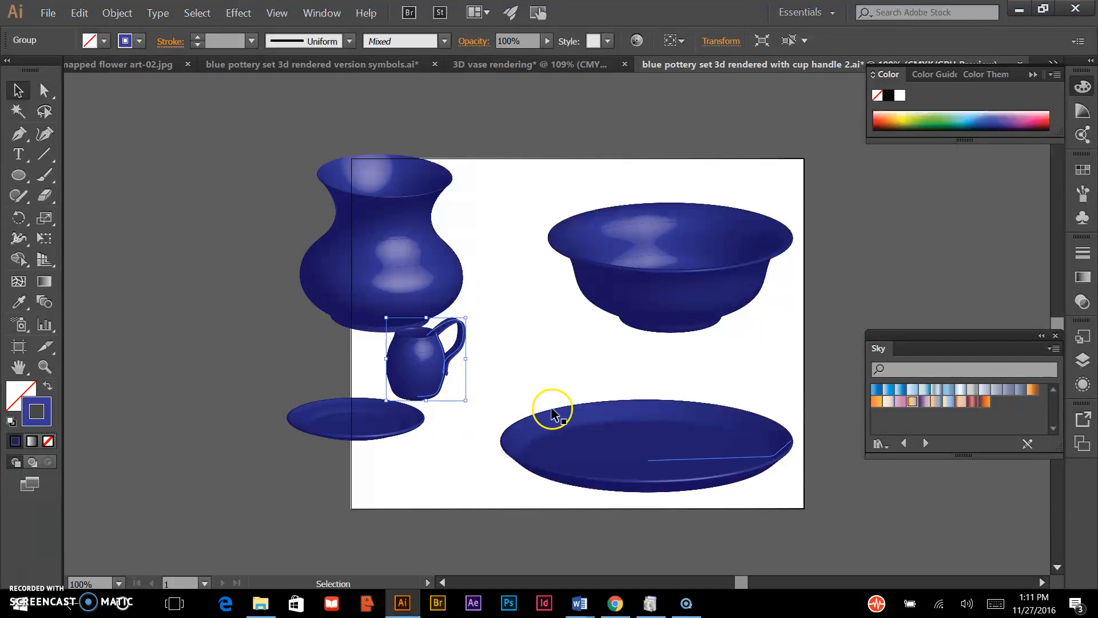
left_click_drag(623, 427, 629, 403)
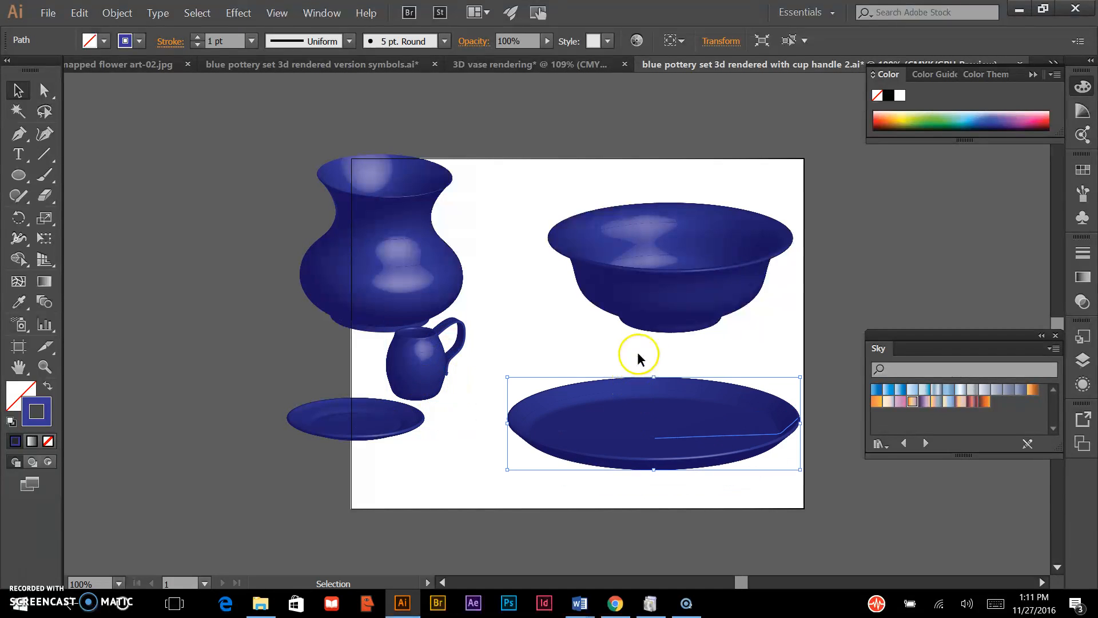
left_click_drag(387, 412, 440, 417)
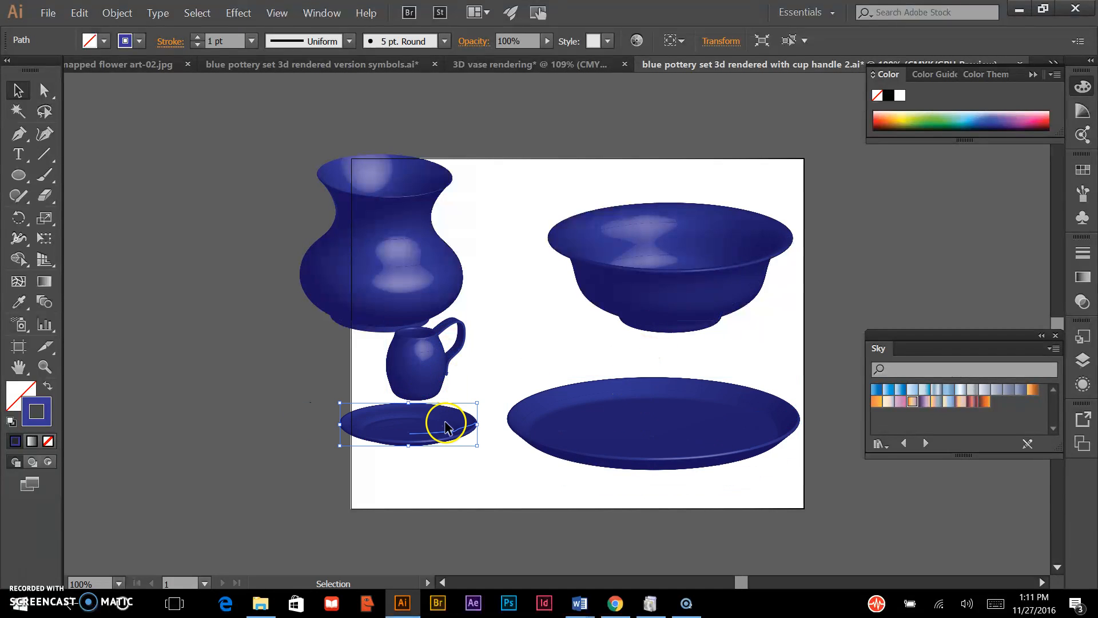
Swap the bowl and vase, placing the bowl in the artboard's upper left and the vase in its upper right
right_click(736, 265)
left_click_drag(721, 318, 707, 291)
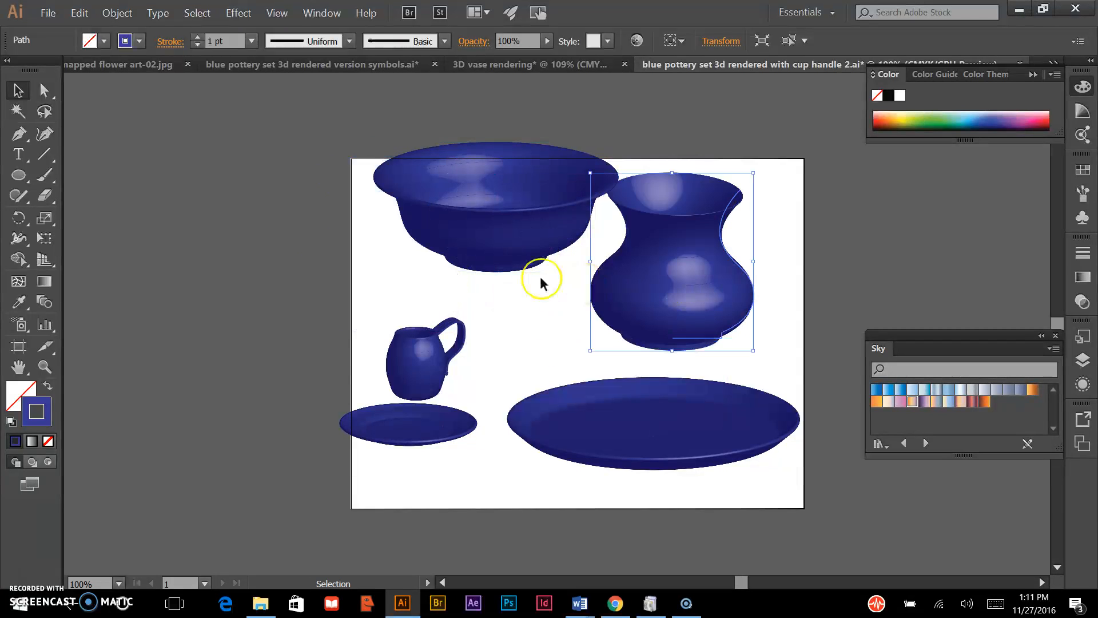
left_click_drag(513, 243, 448, 290)
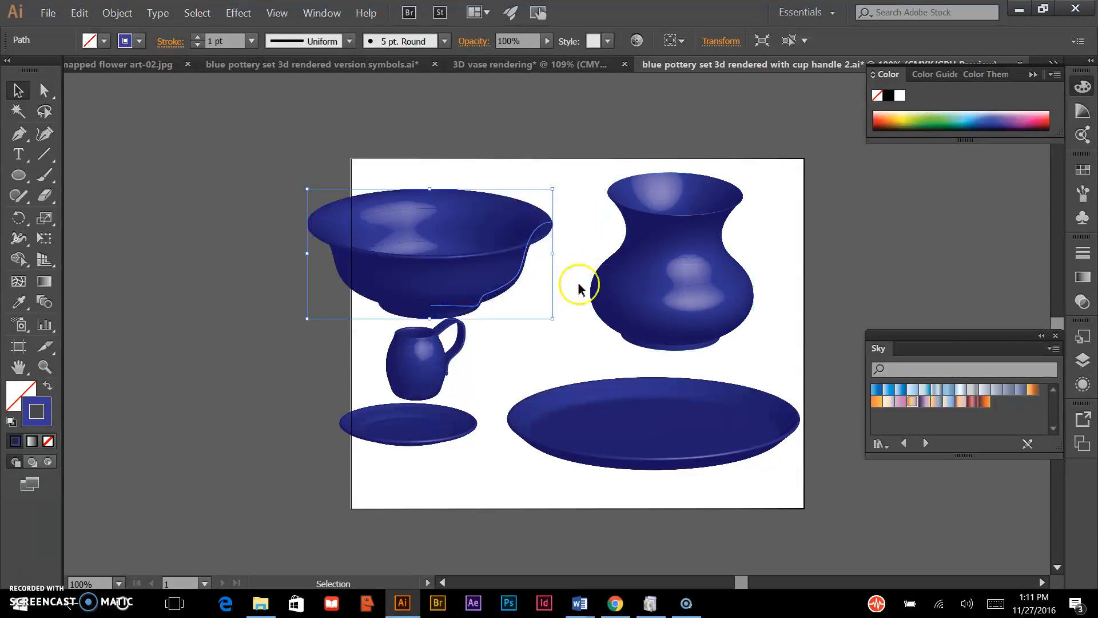
left_click_drag(652, 280, 691, 269)
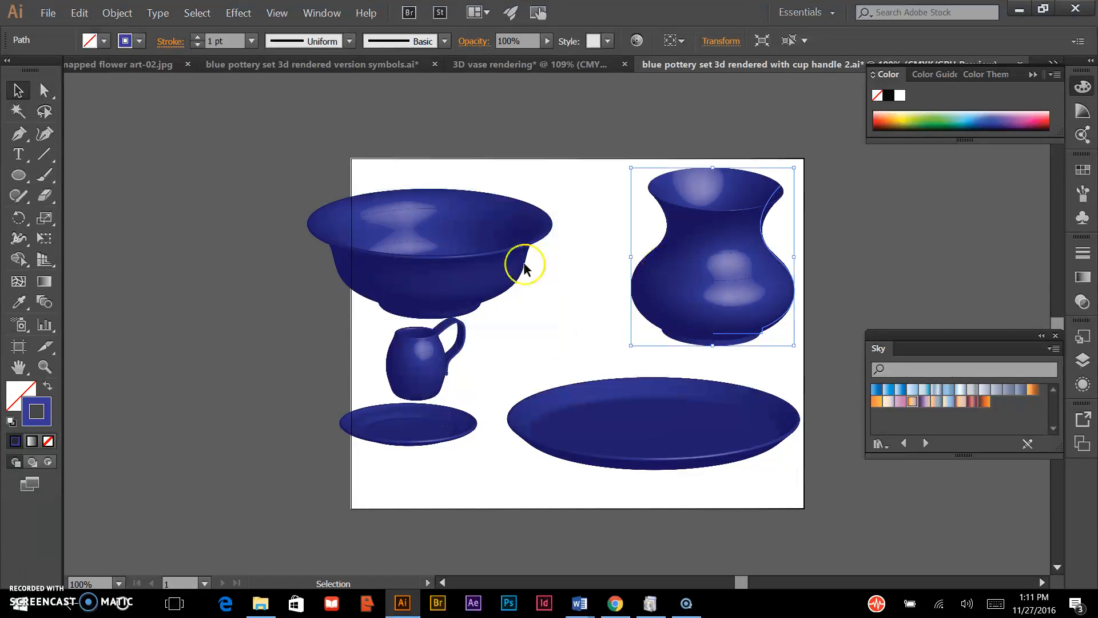
left_click_drag(477, 268, 536, 269)
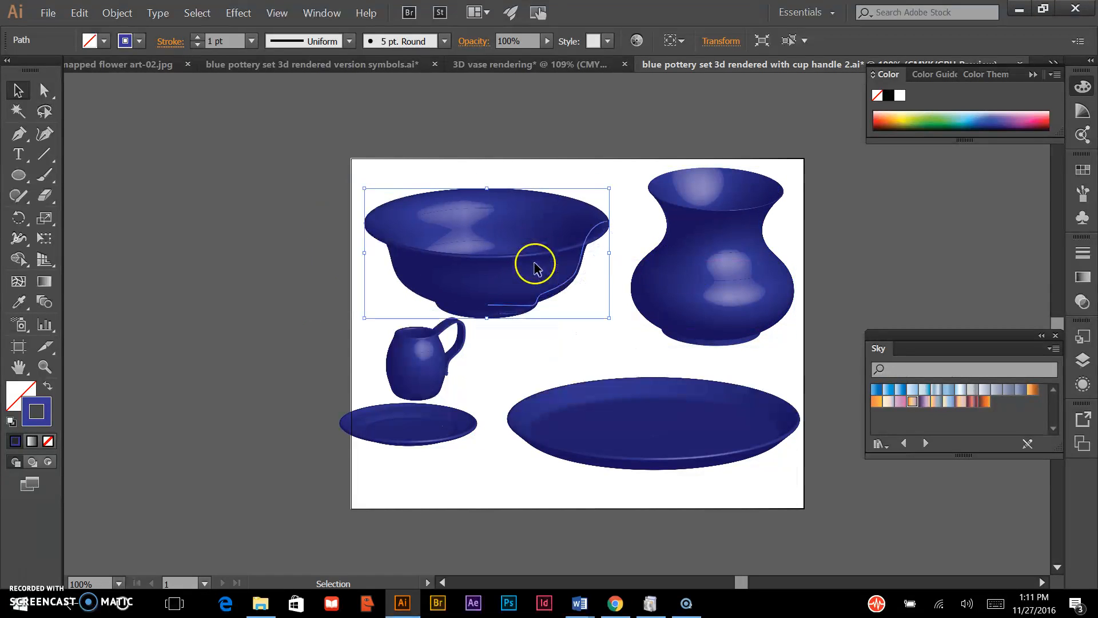
Scale down the large plate and shift the small plate and cup inward so they sit inside the artboard
left_click(615, 407)
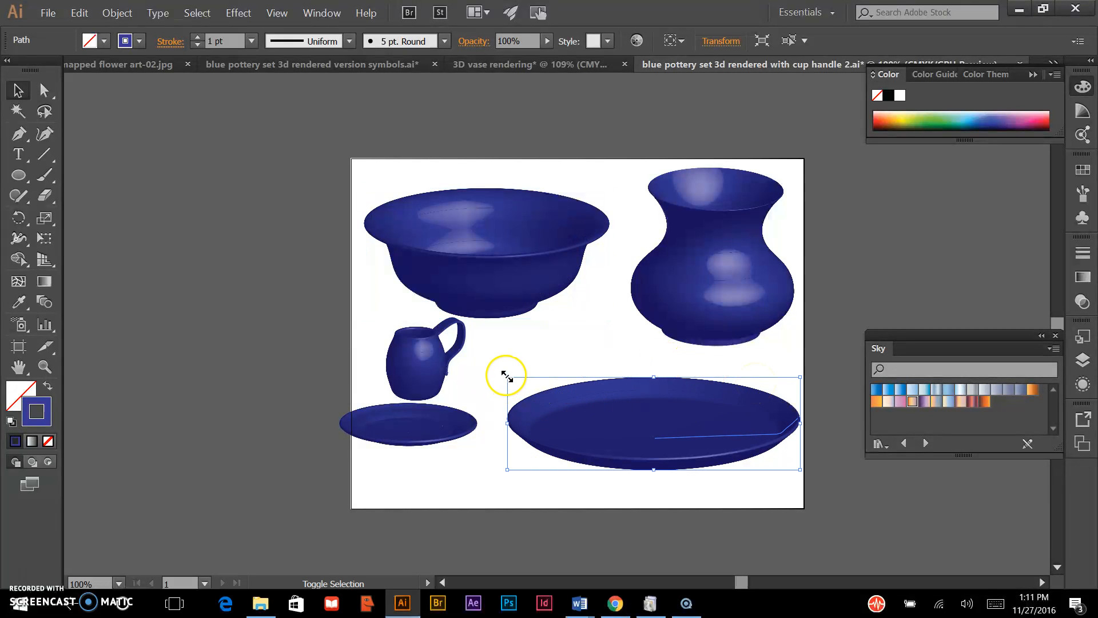
left_click_drag(506, 377, 552, 391)
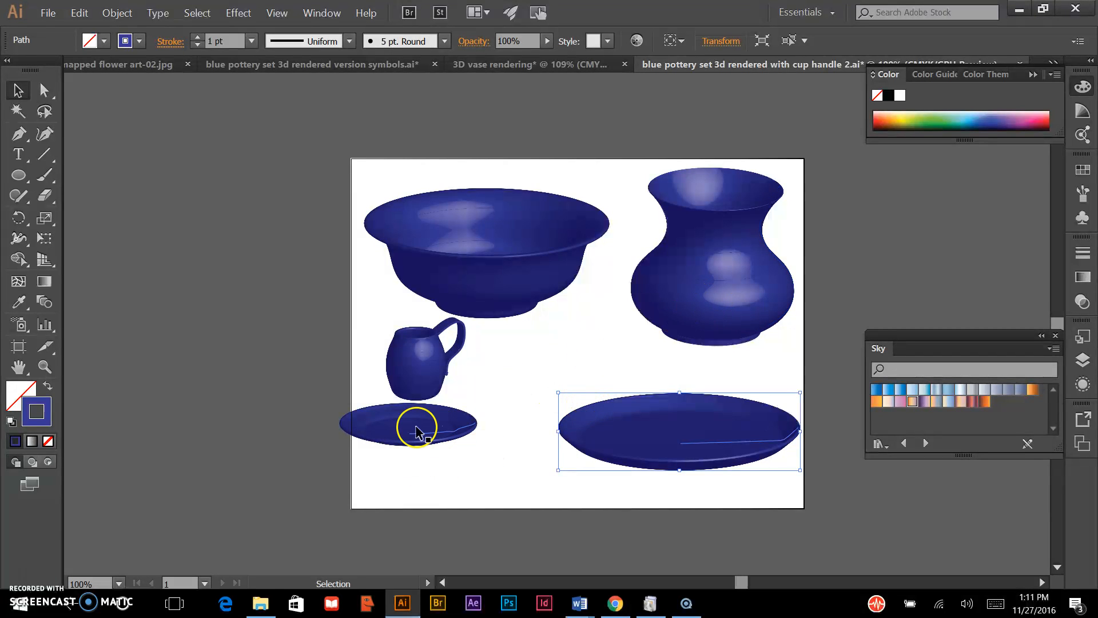
left_click_drag(416, 433, 438, 445)
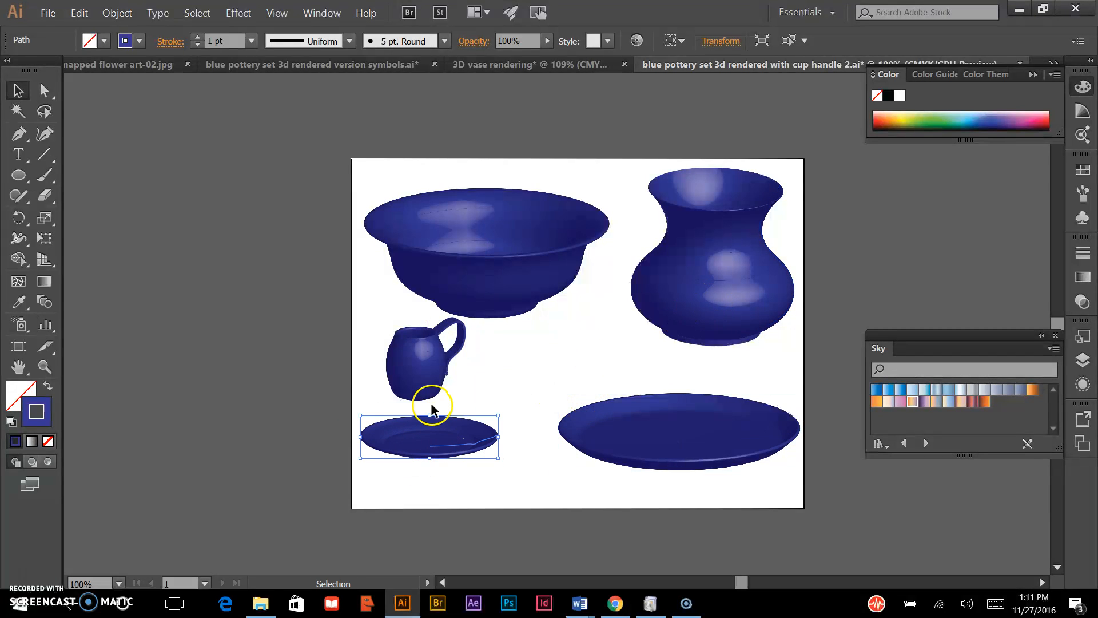
left_click_drag(430, 391, 451, 399)
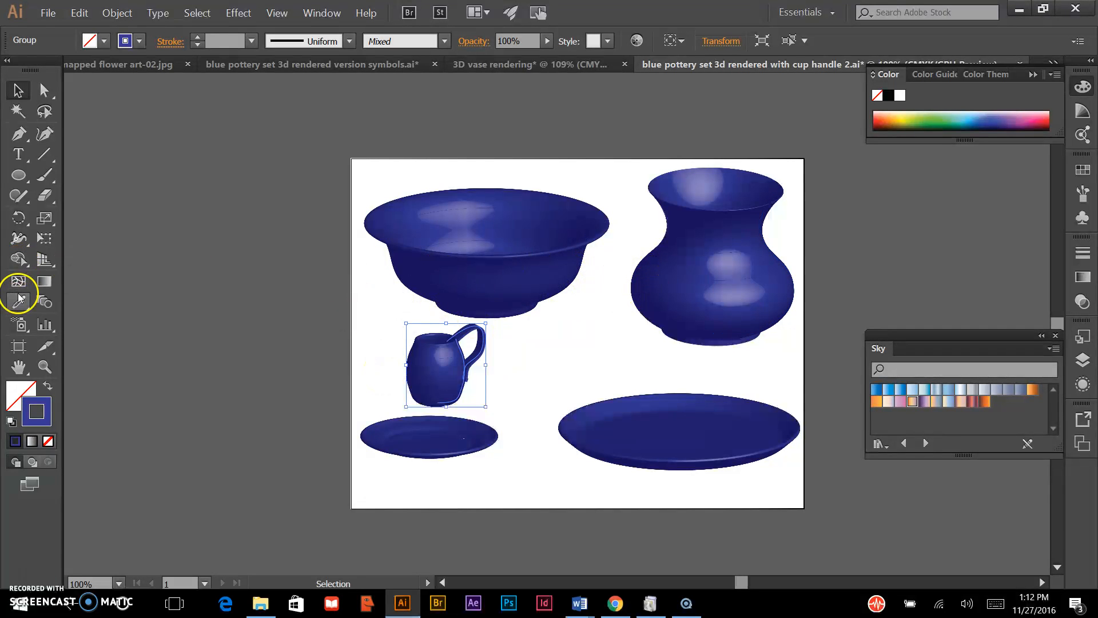
Draw a full-width rectangle over the artboard's lower two thirds, with no stroke and a white-to-black linear gradient fill
left_click(18, 175)
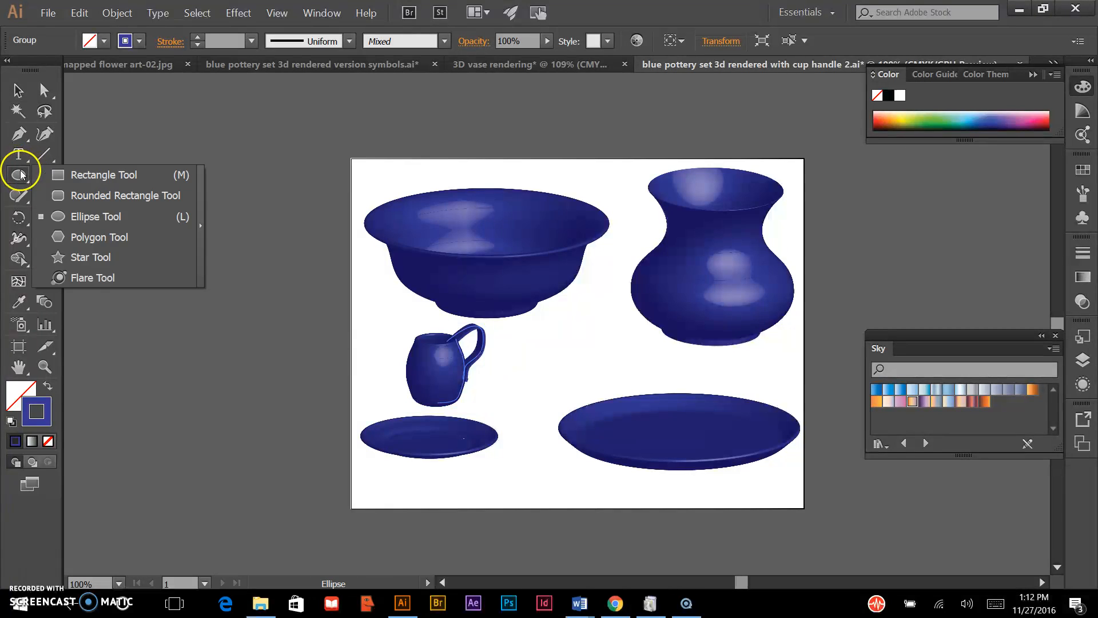
left_click(70, 179)
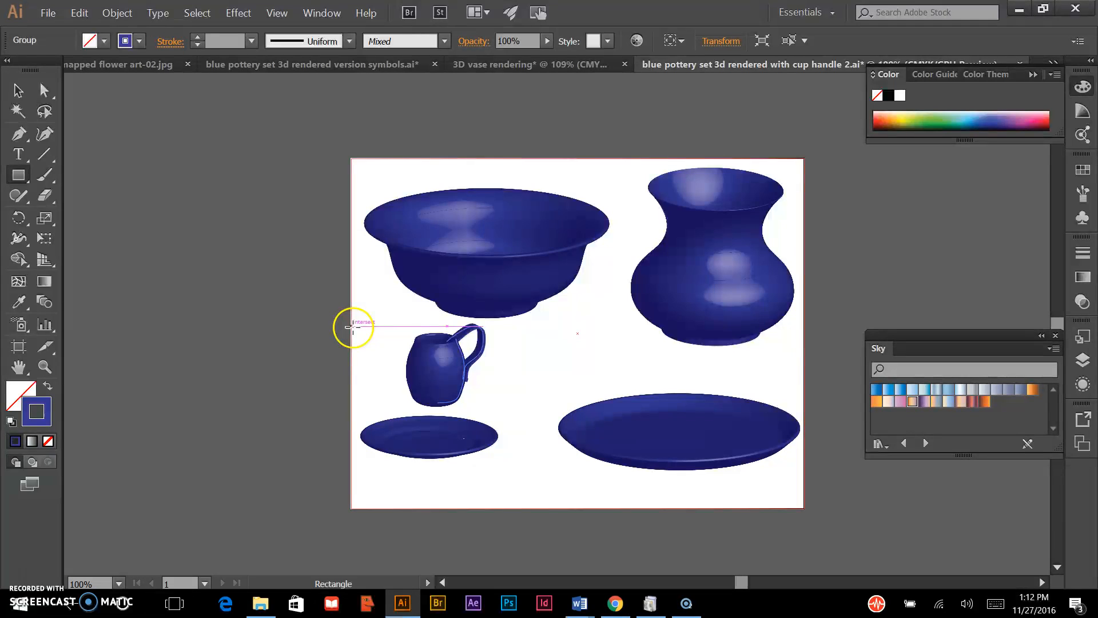
left_click_drag(351, 279, 806, 510)
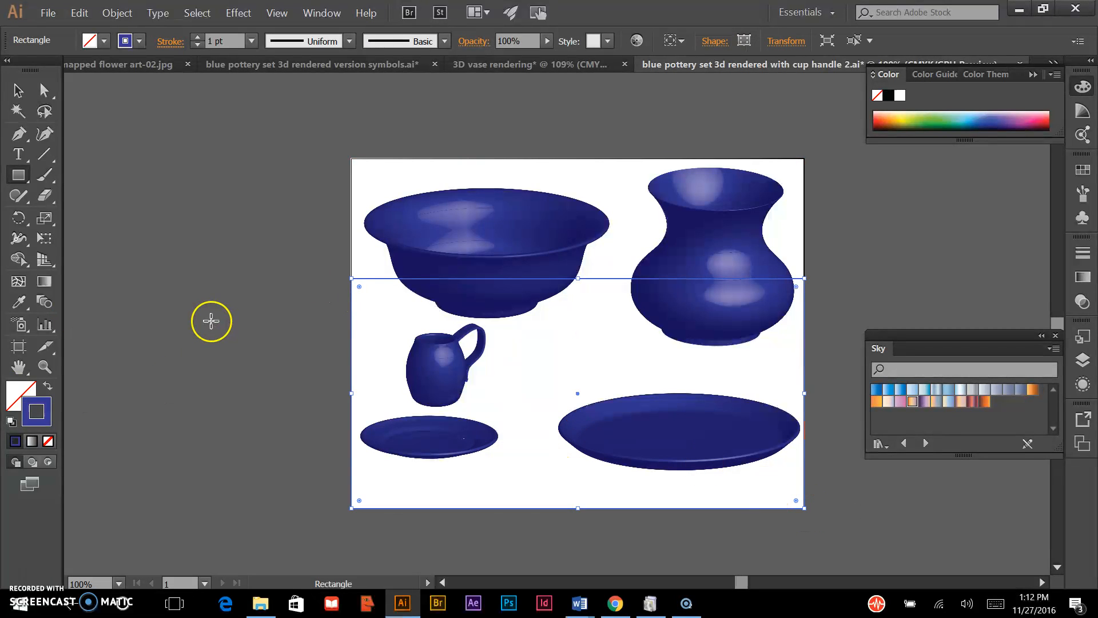
left_click(47, 442)
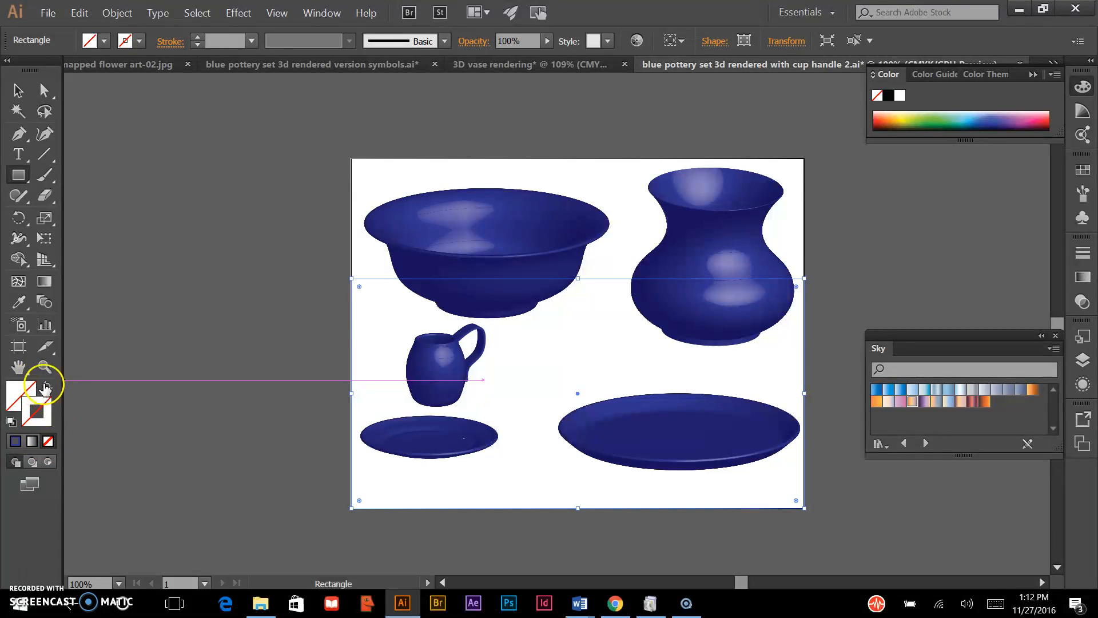
left_click(33, 447)
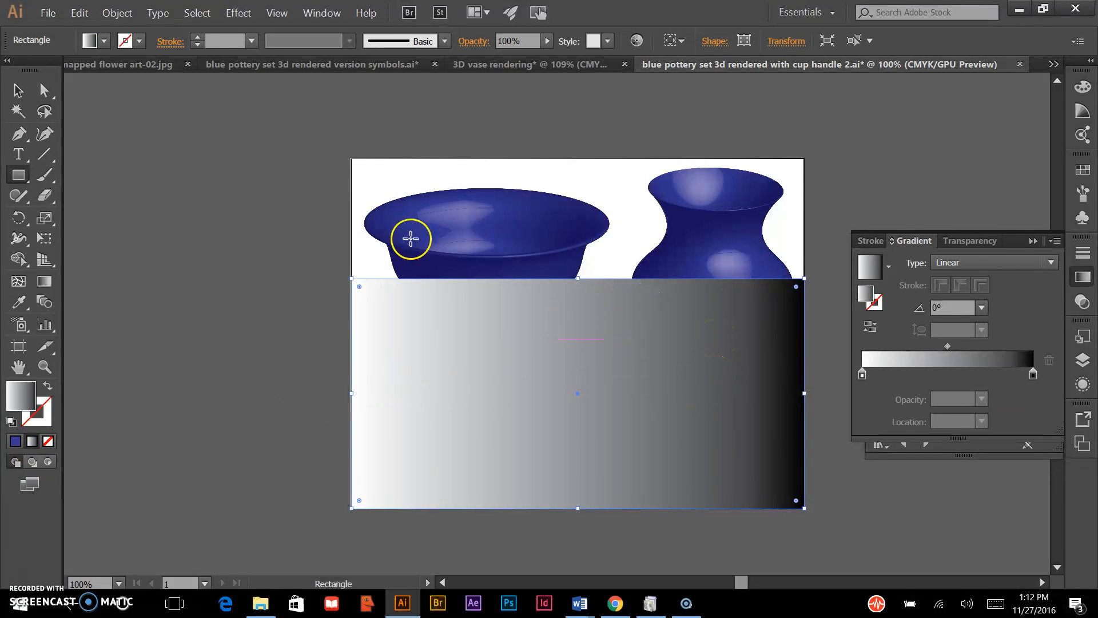
Send the gradient rectangle to the back, behind all the pottery
left_click(118, 12)
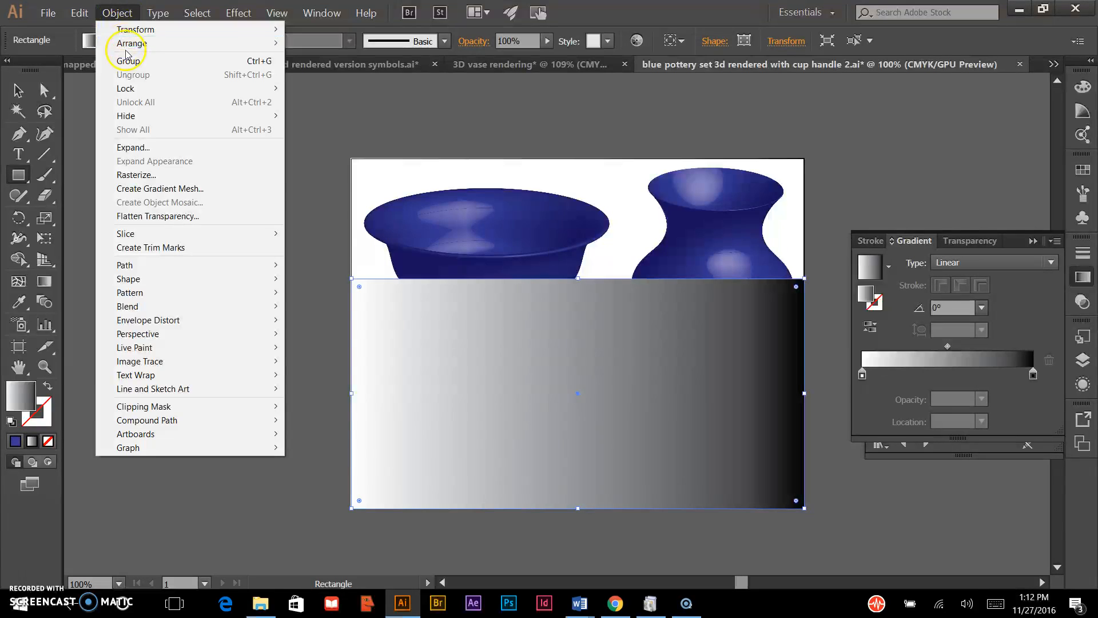
mouse_move(156, 43)
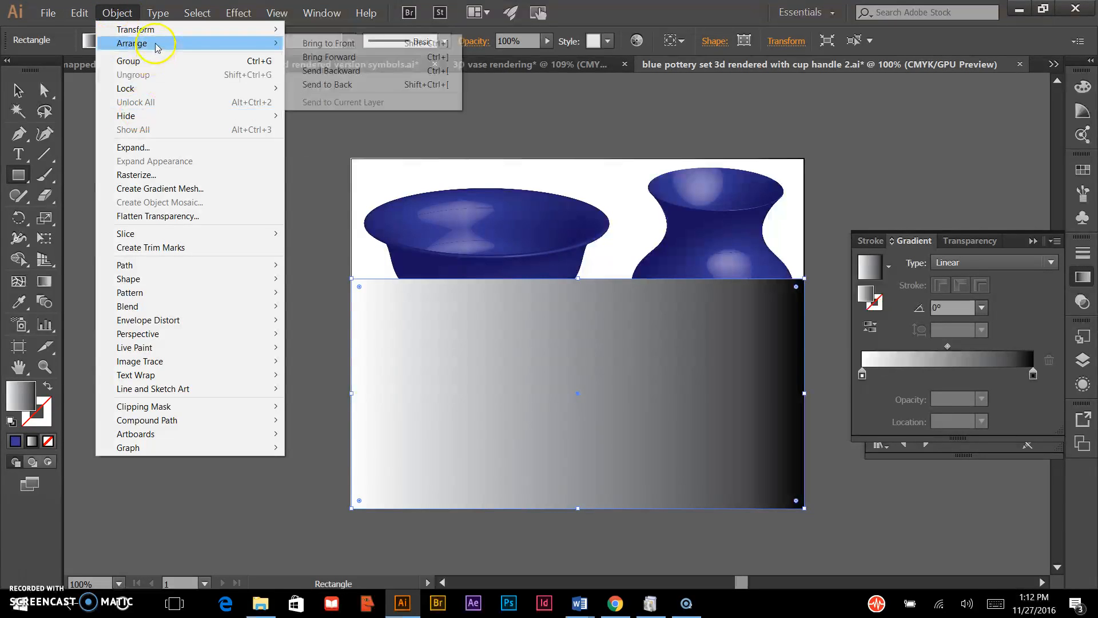
left_click(347, 84)
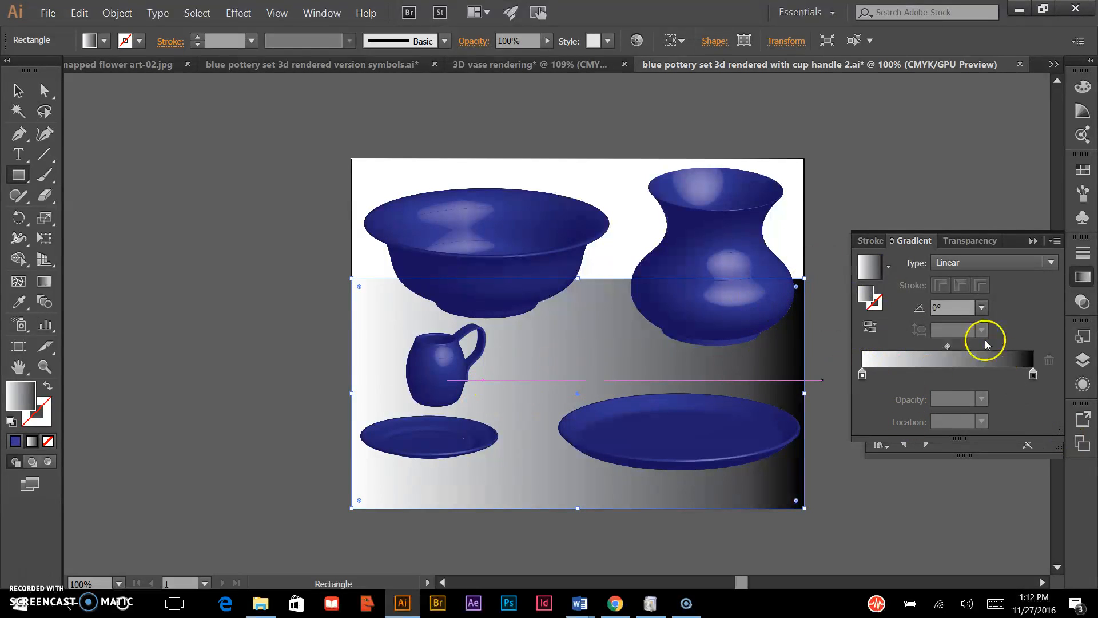
Set the lower rectangle's gradient angle to -90° and reverse the gradient
left_click(982, 308)
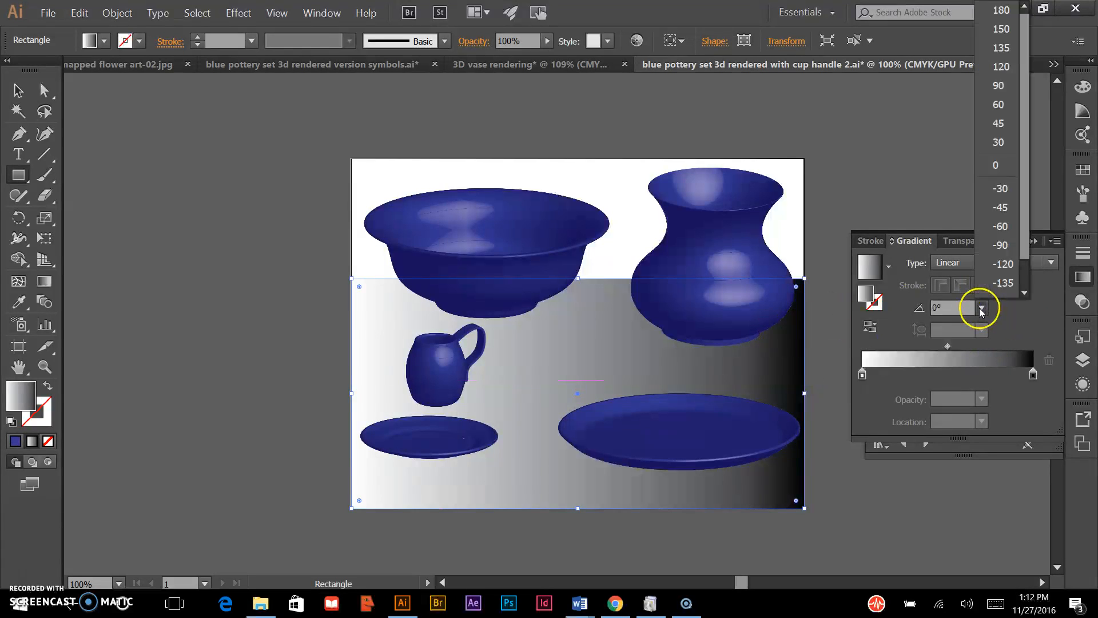
left_click(1001, 246)
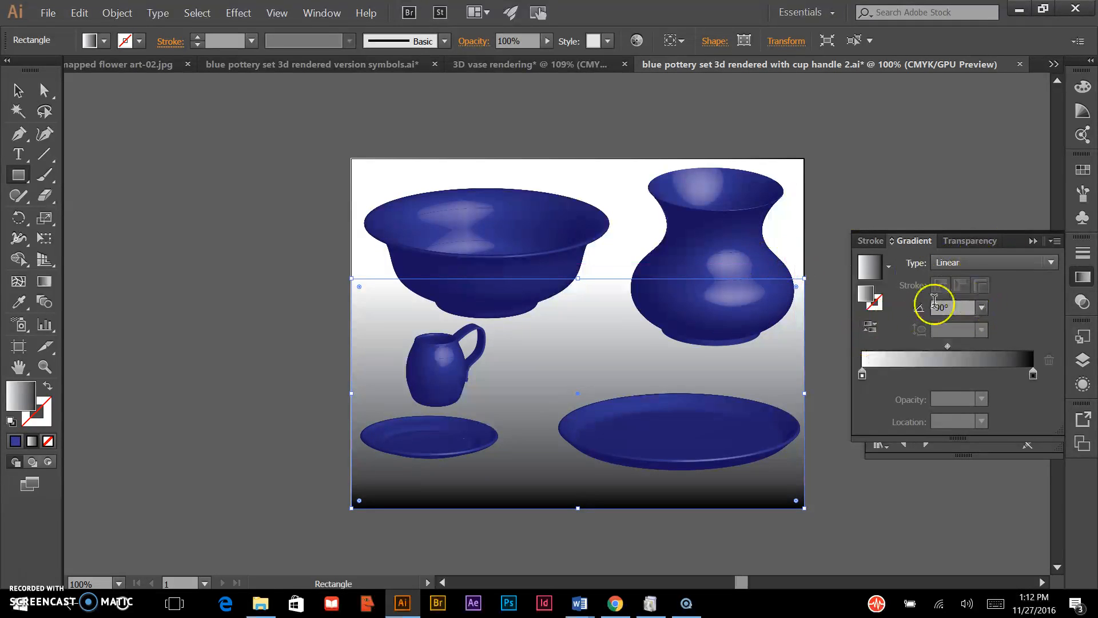
left_click(873, 326)
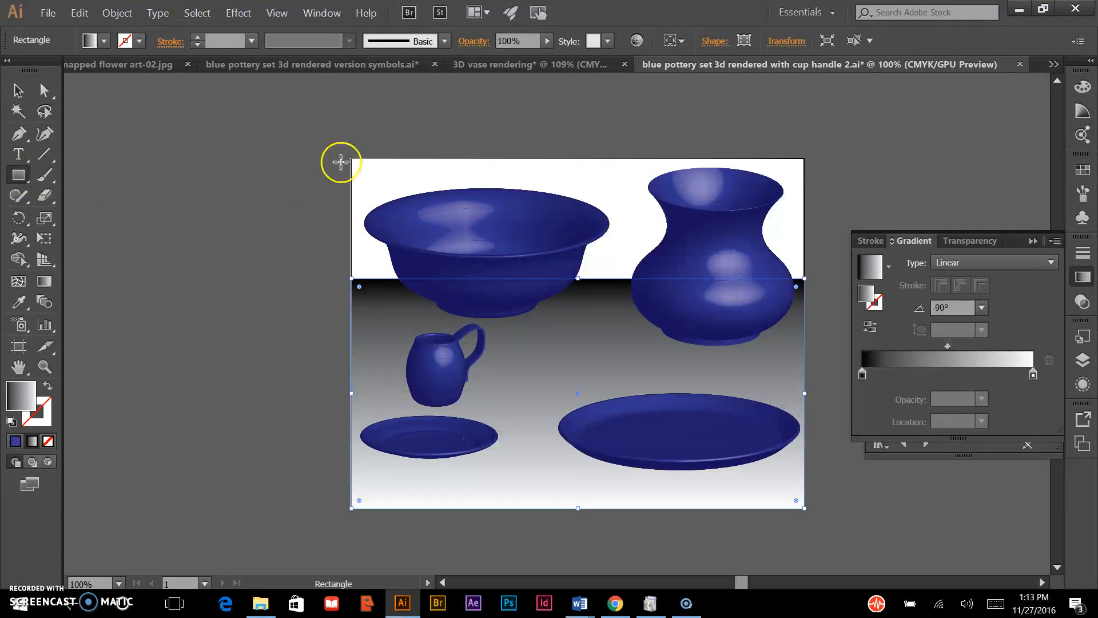
Draw a rectangle about 11 by 2.9 in across the artboard's upper third and fill it with the blue-to-transparent gradient
left_click_drag(350, 158, 804, 278)
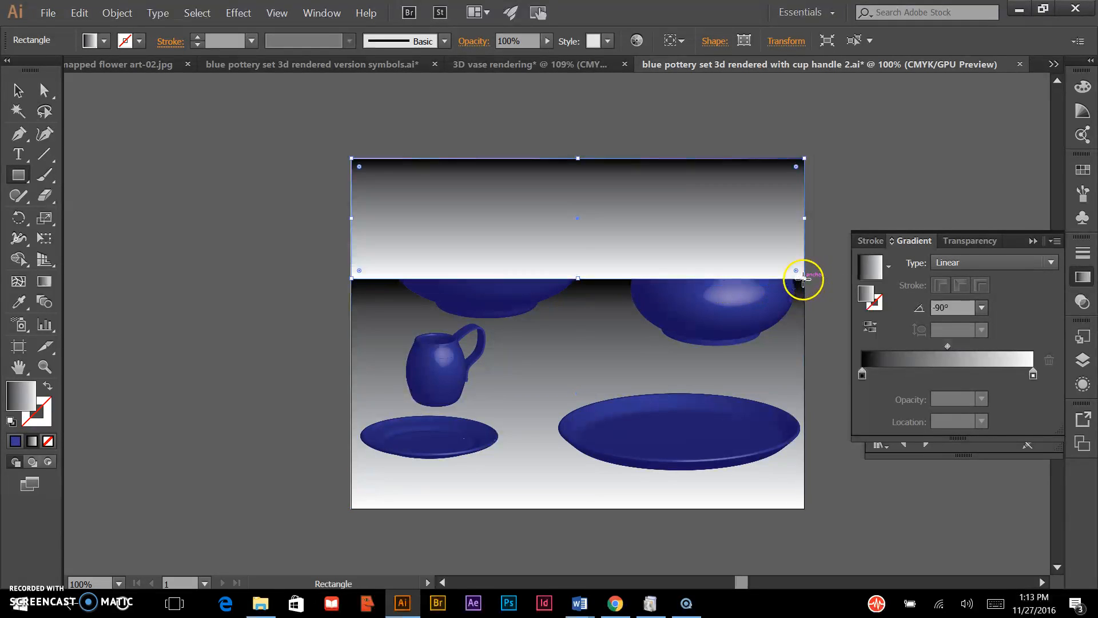
left_click(888, 270)
left_click(780, 352)
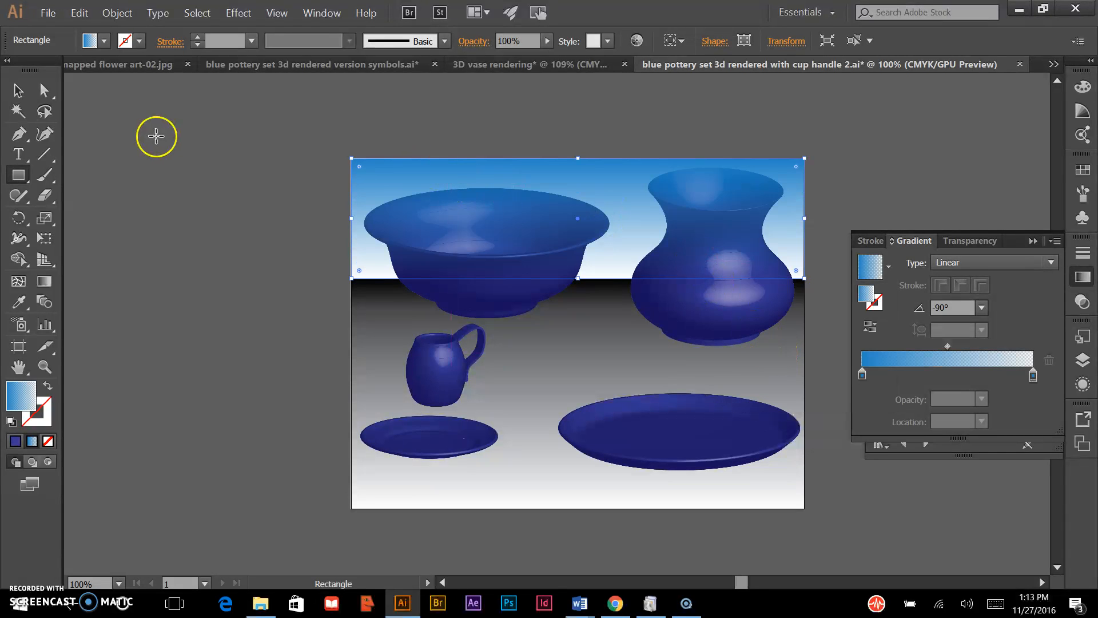
Send the blue sky rectangle to the back, behind the pottery, and deselect everything
left_click(117, 12)
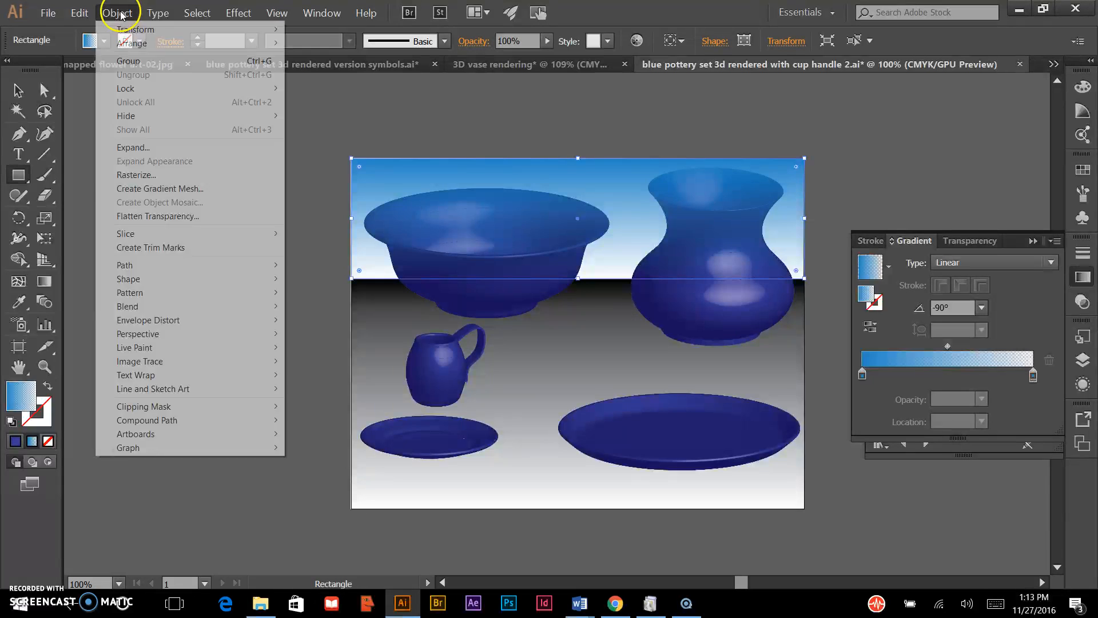
mouse_move(171, 43)
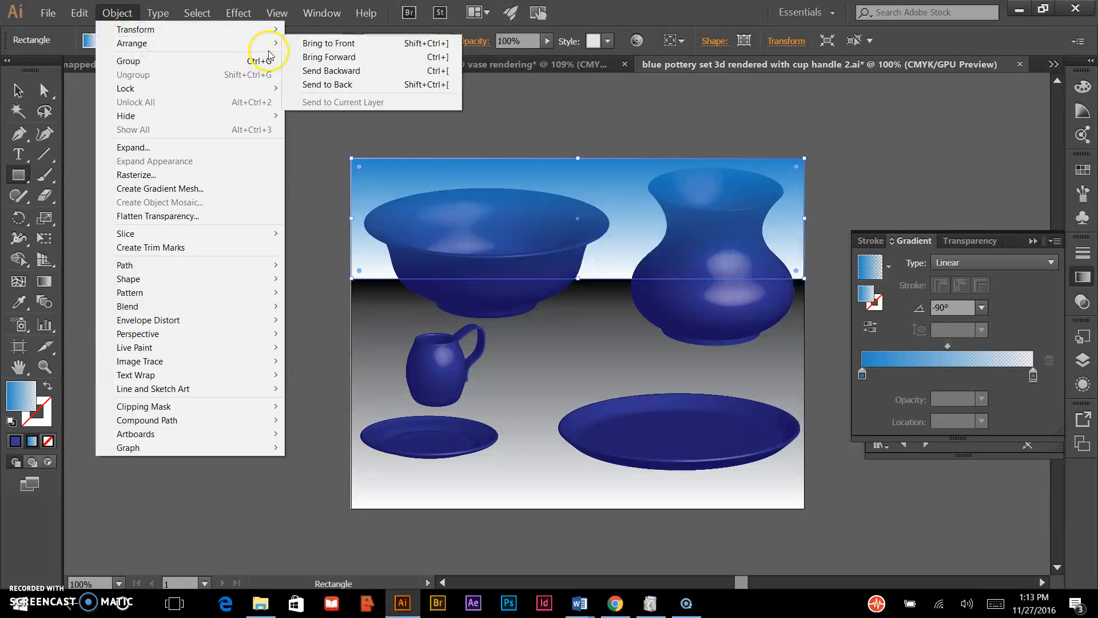
left_click(336, 85)
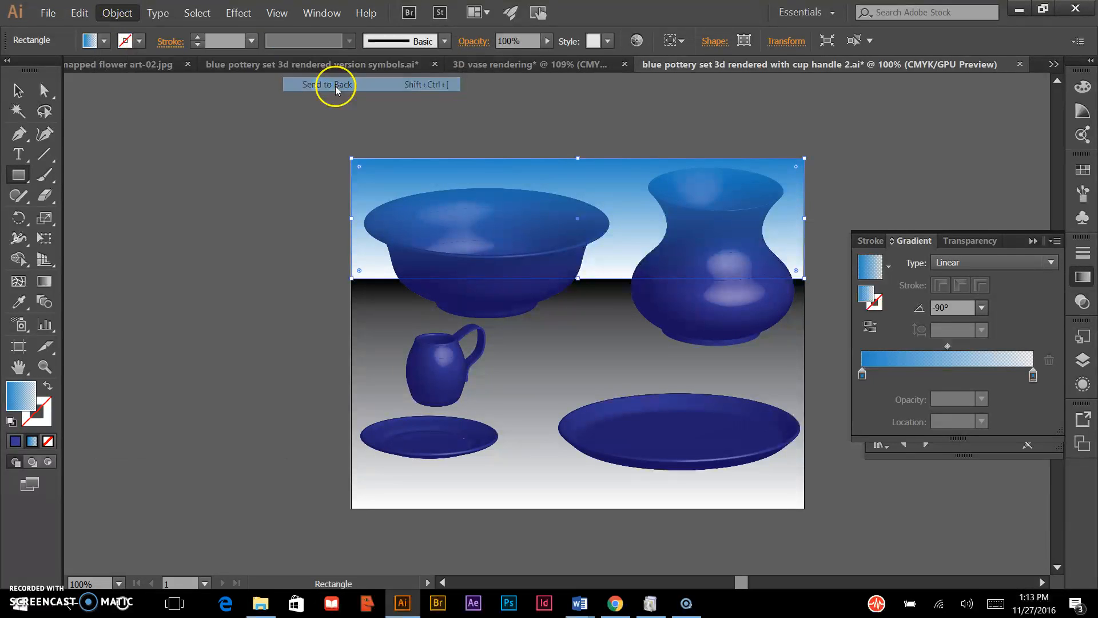
left_click(230, 206)
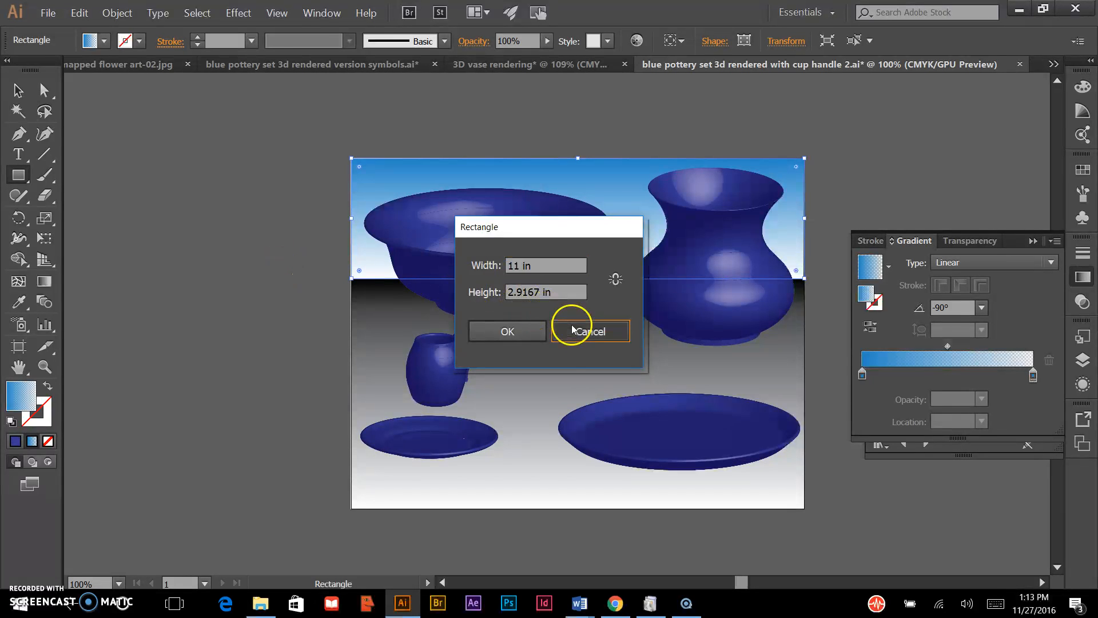
left_click(572, 329)
left_click(16, 91)
left_click(226, 243)
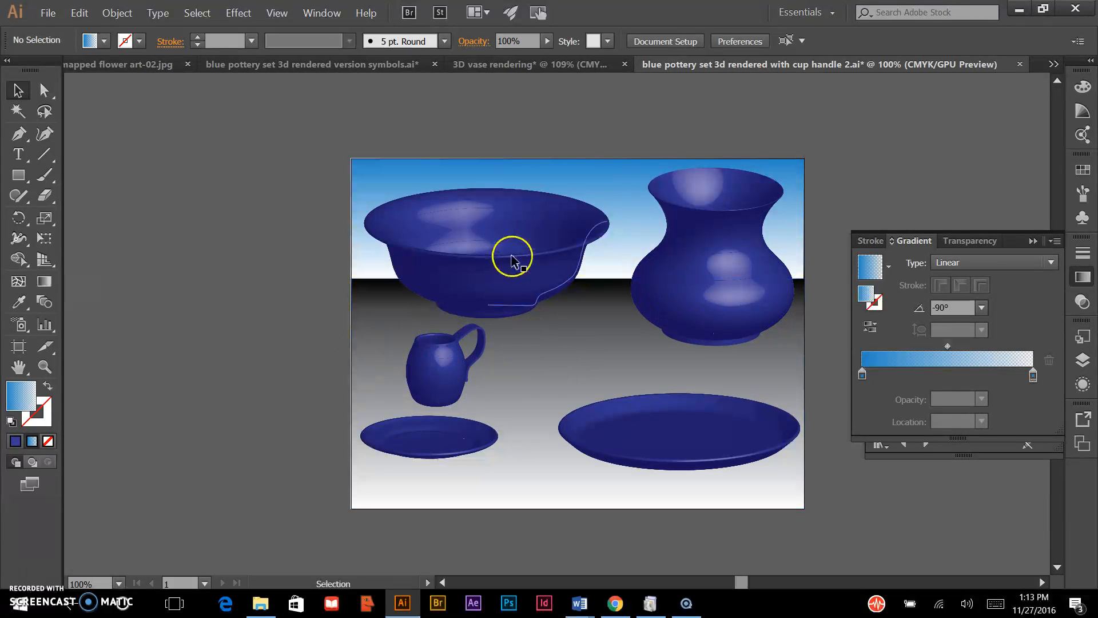
Add a Multiply drop shadow to the large bowl with 68% opacity, -0.6 in X offset, 0.8 in Y offset and 0.3 in blur
left_click(580, 255)
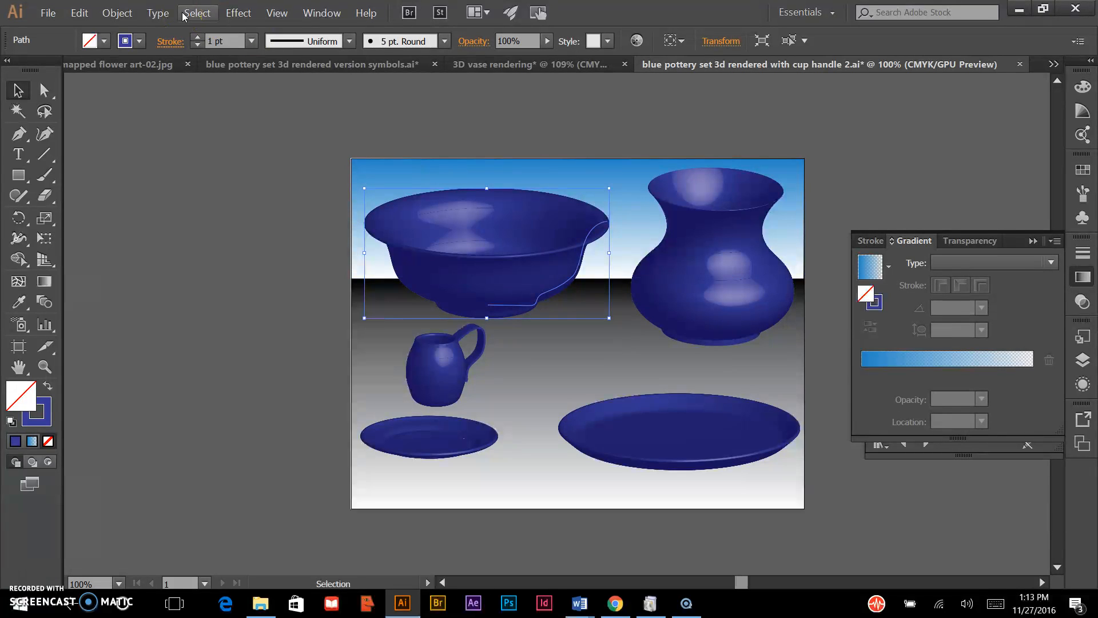
left_click(235, 14)
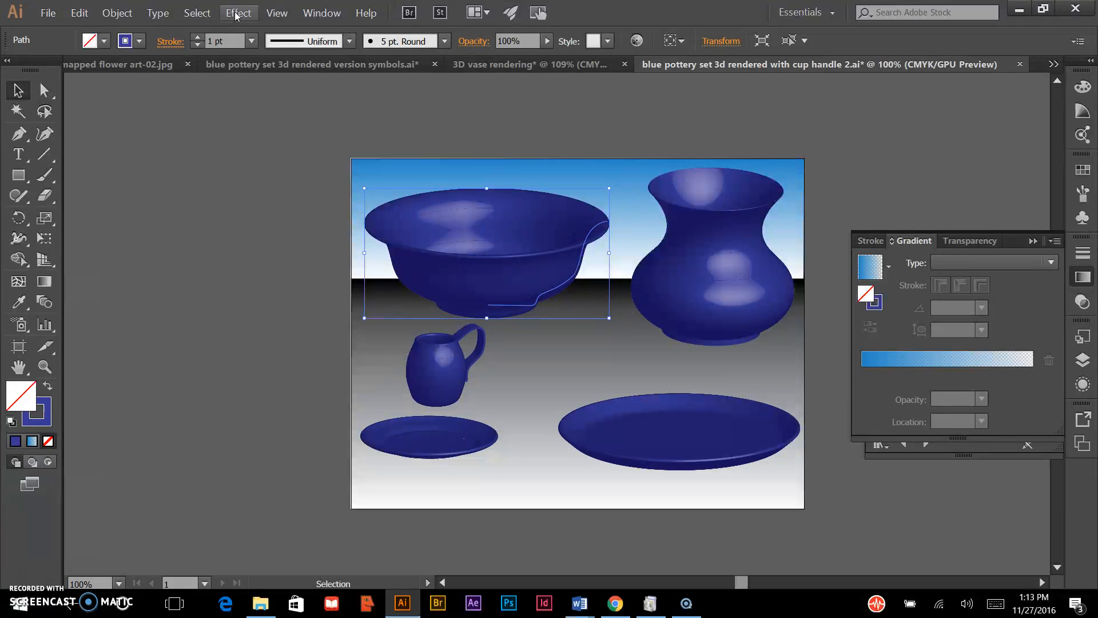
left_click(236, 14)
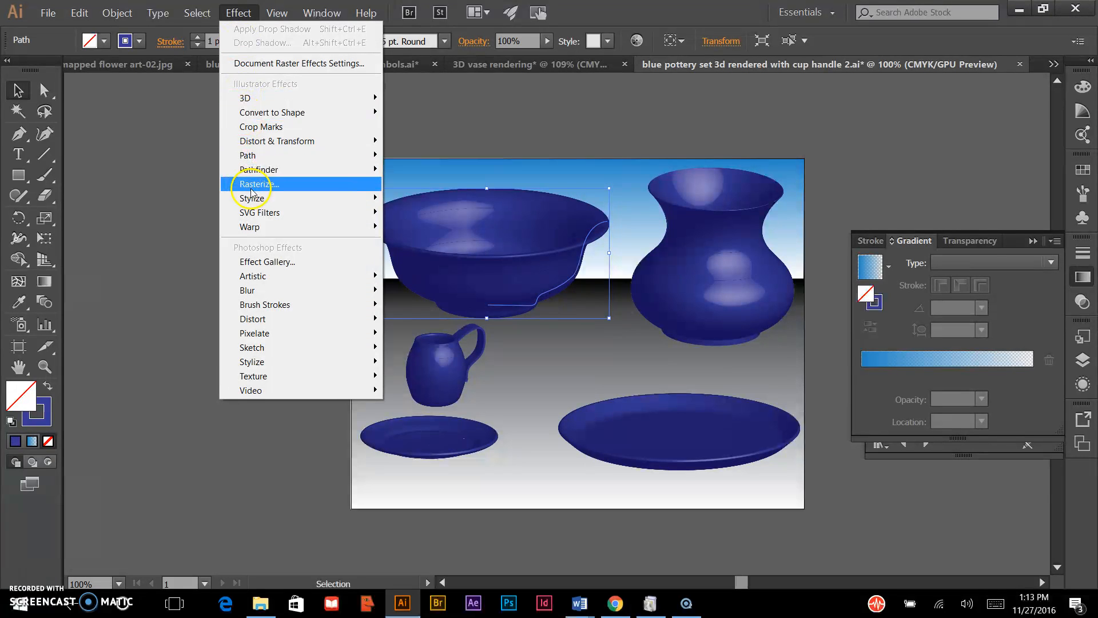
mouse_move(252, 198)
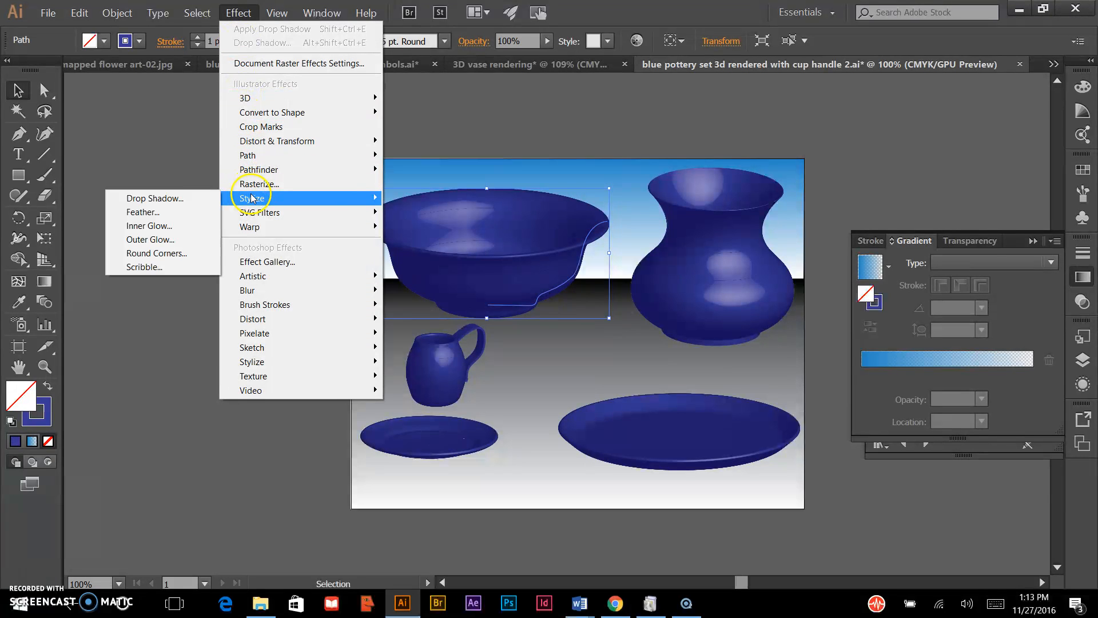
left_click(178, 200)
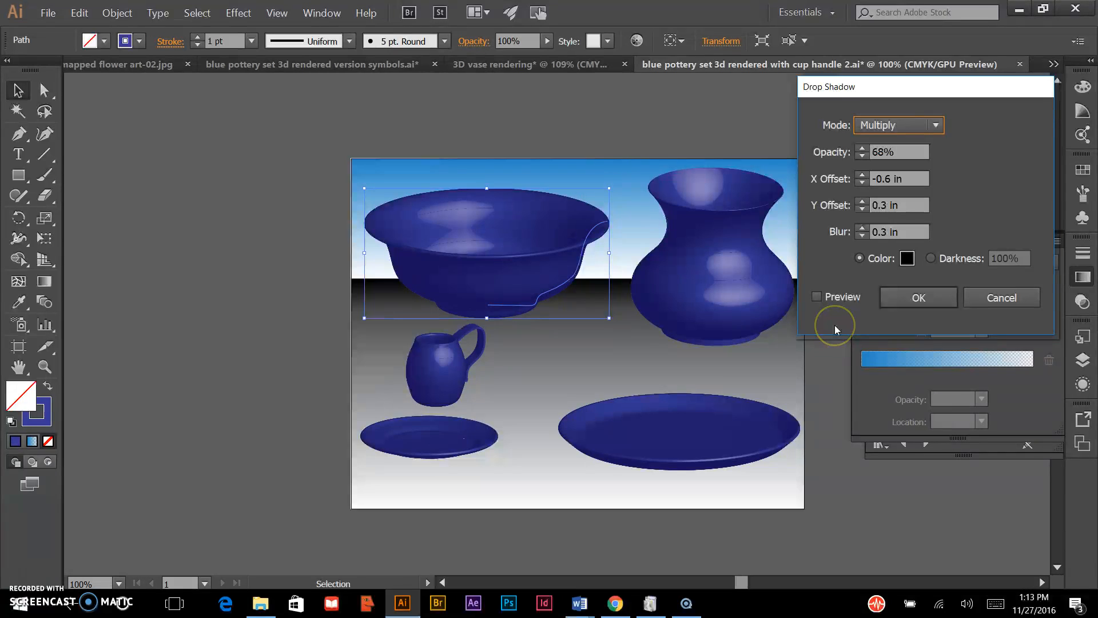
left_click(817, 295)
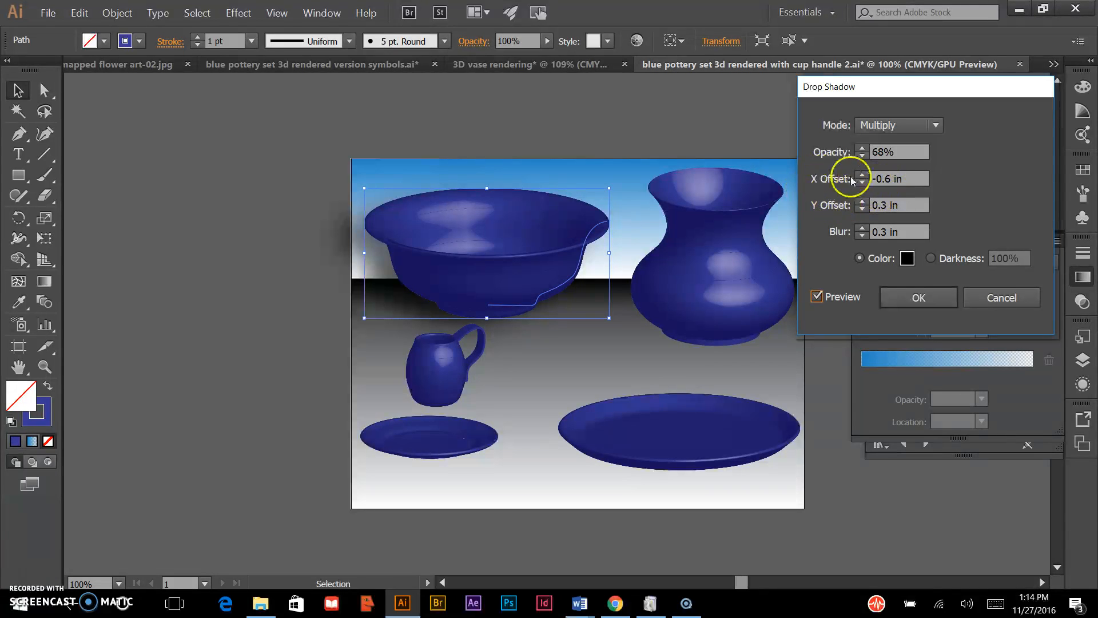
left_click(863, 204)
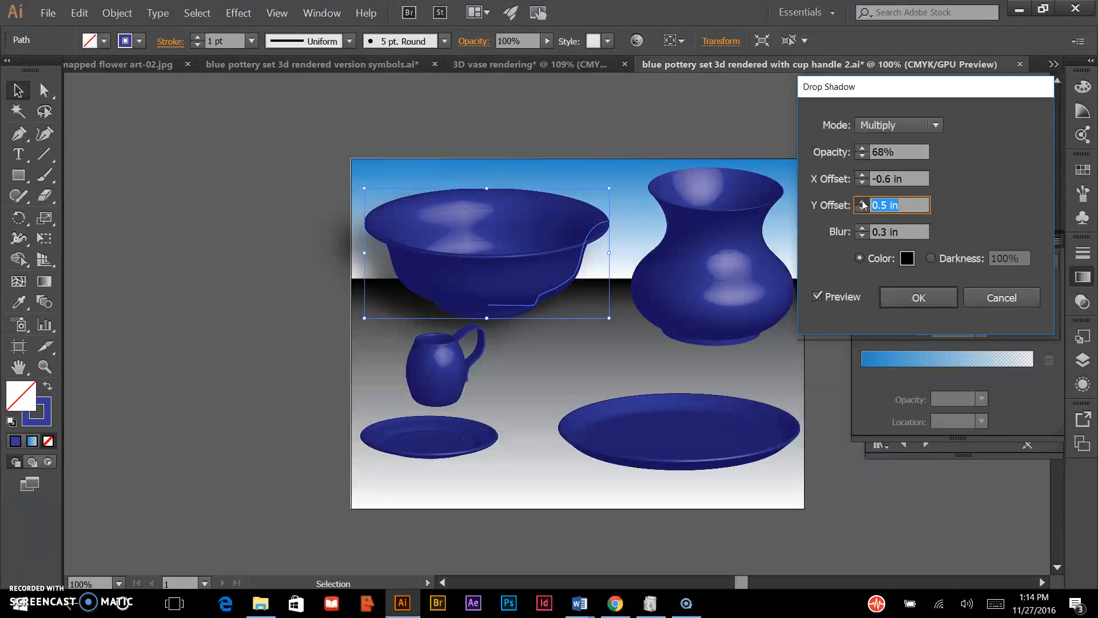
left_click(863, 202)
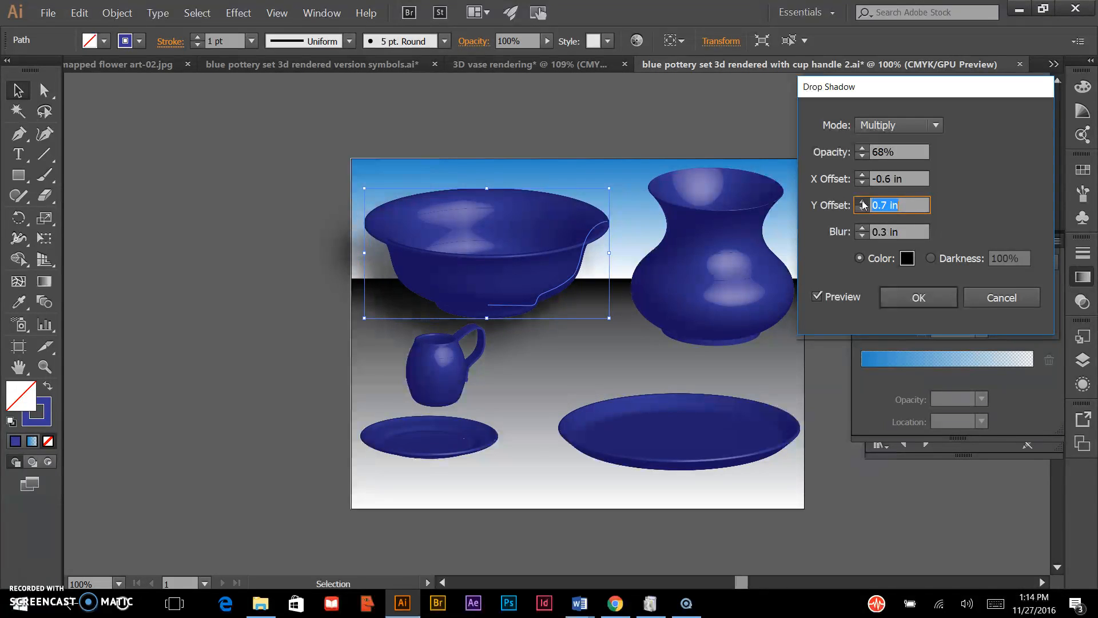
left_click(863, 202)
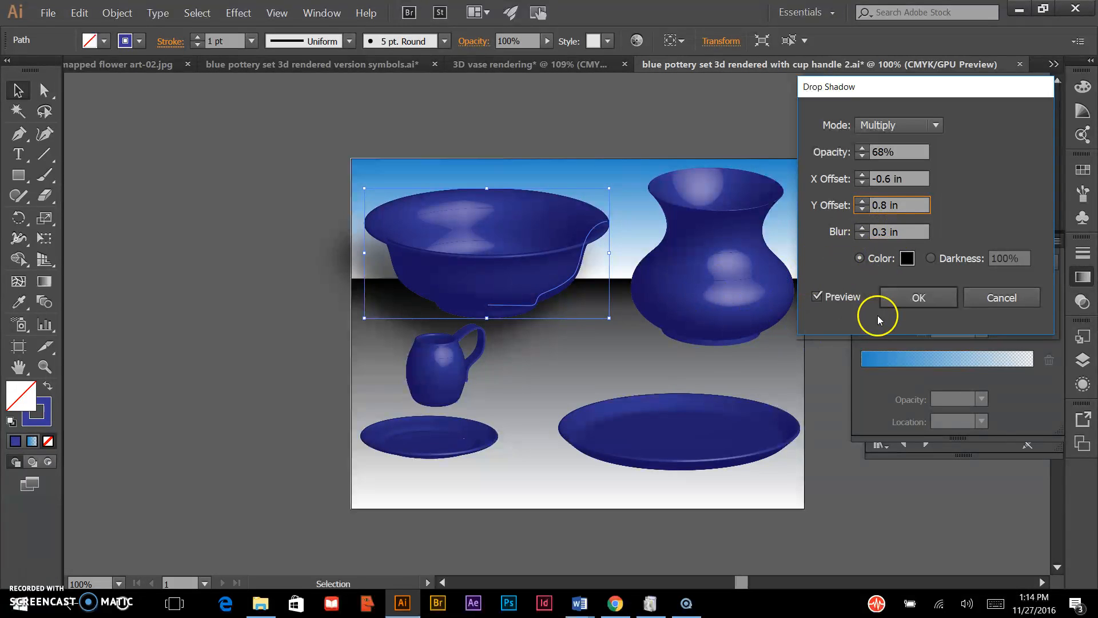
left_click(919, 297)
Add a Multiply drop shadow to the vase with 68% opacity, -0.6 in X offset, 1.1 in Y offset and 0.3 in blur
left_click(791, 290)
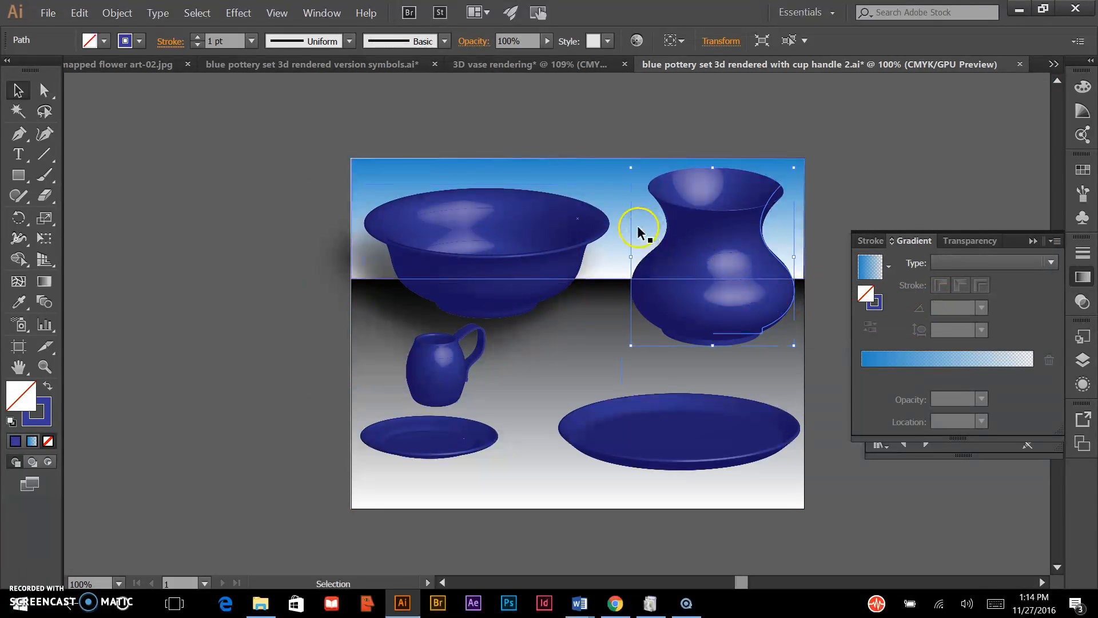
left_click(238, 13)
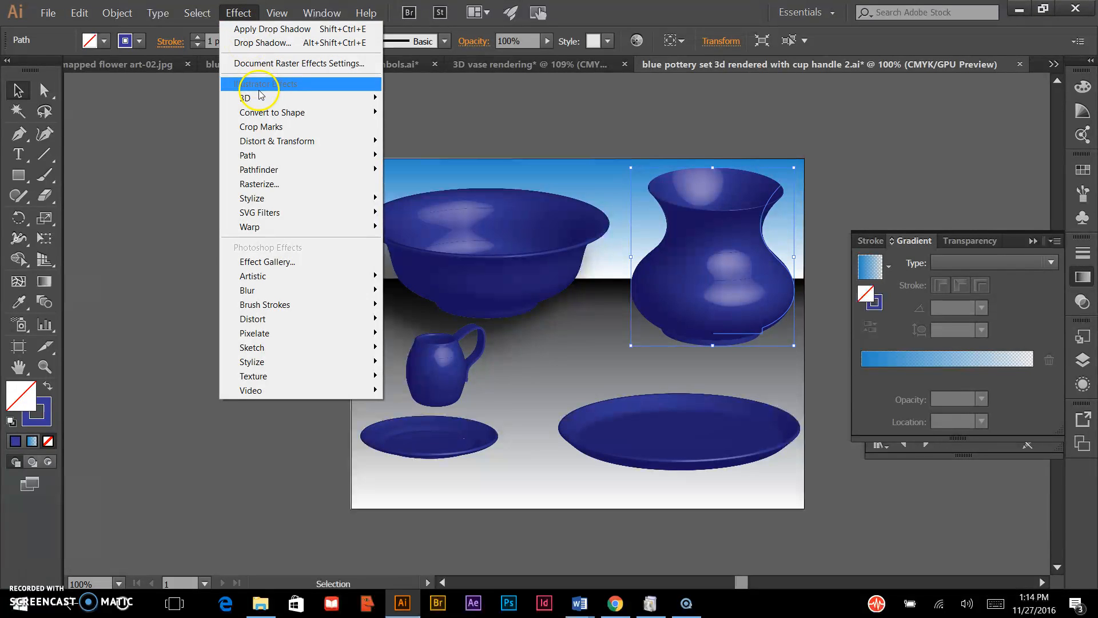
mouse_move(269, 198)
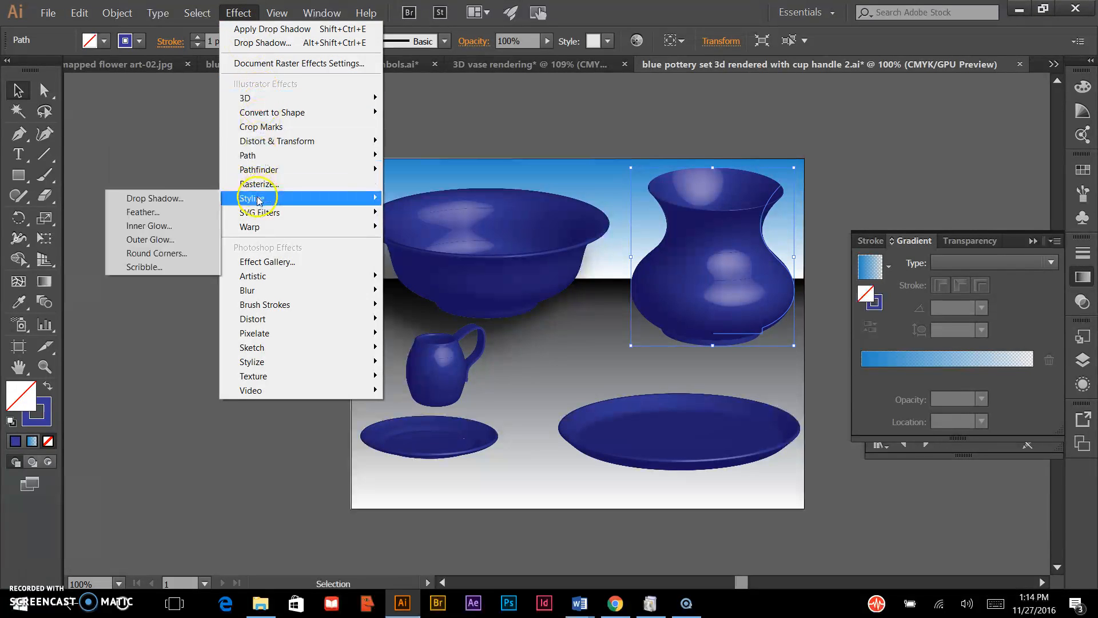
left_click(156, 197)
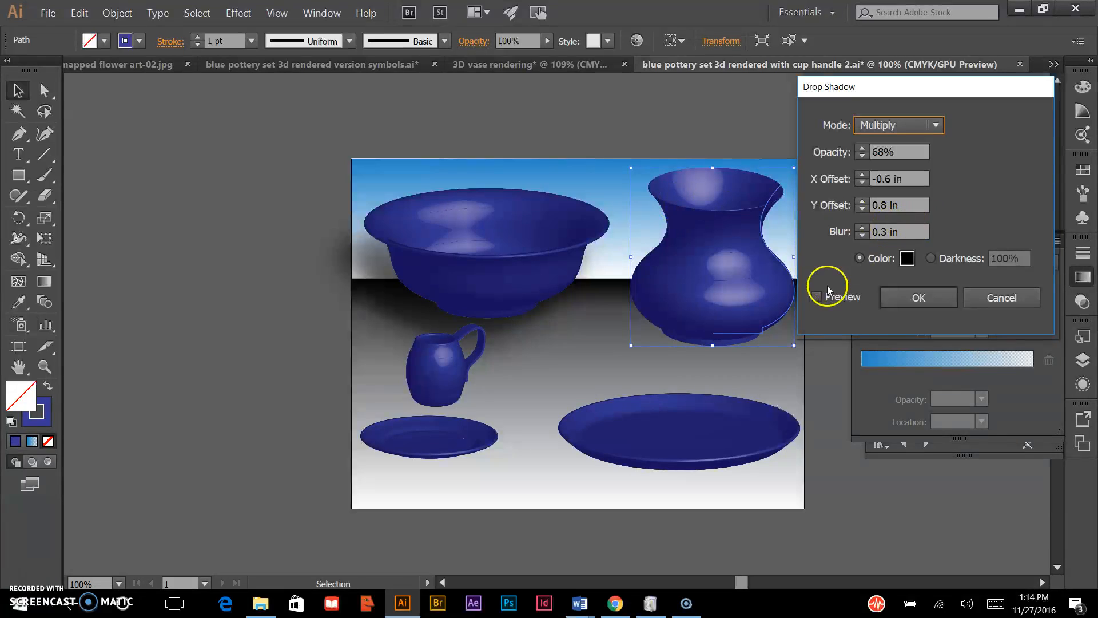
left_click(817, 297)
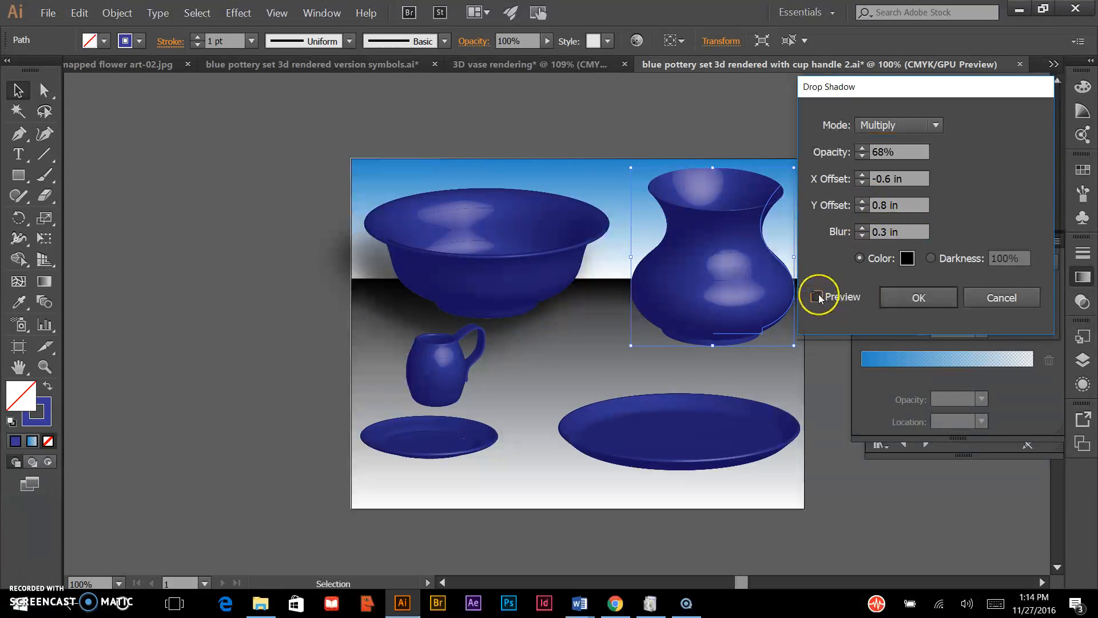
left_click(915, 297)
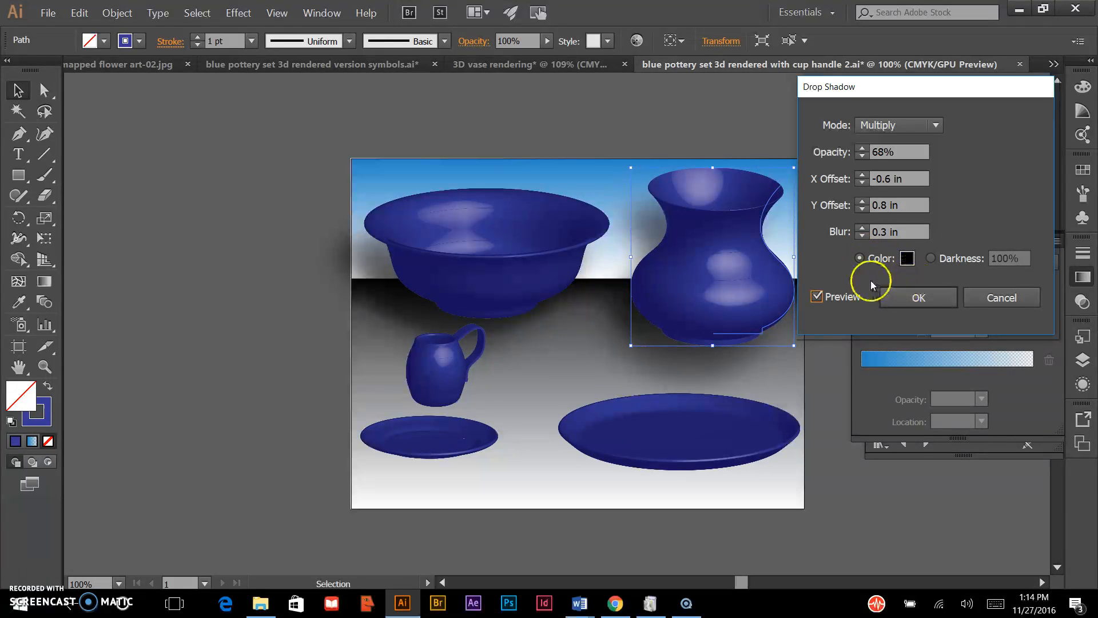
left_click(864, 205)
left_click(862, 200)
left_click(862, 201)
left_click(909, 298)
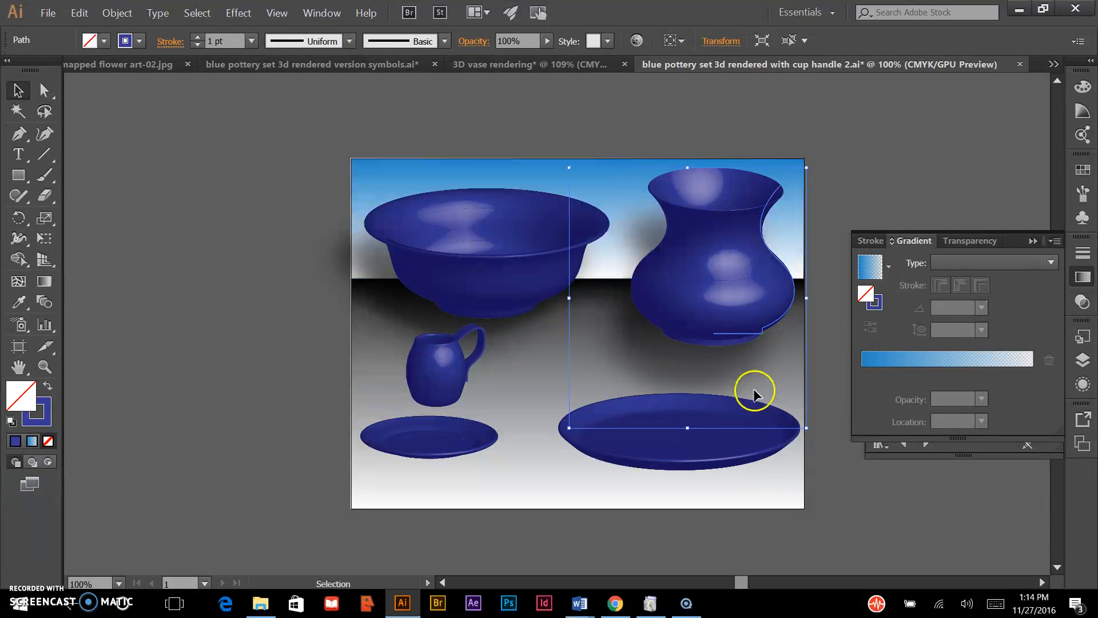
Apply a drop shadow with 68% opacity and -0.6 by 1.1 in offsets to the cup group, and move it down onto the small plate
left_click(437, 363)
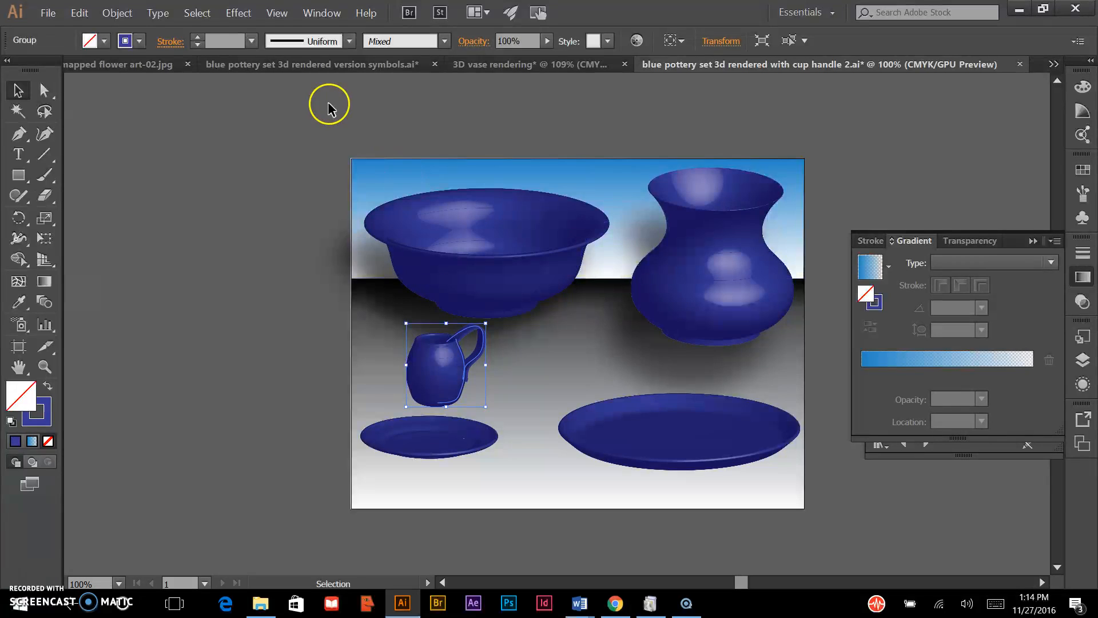
left_click(139, 17)
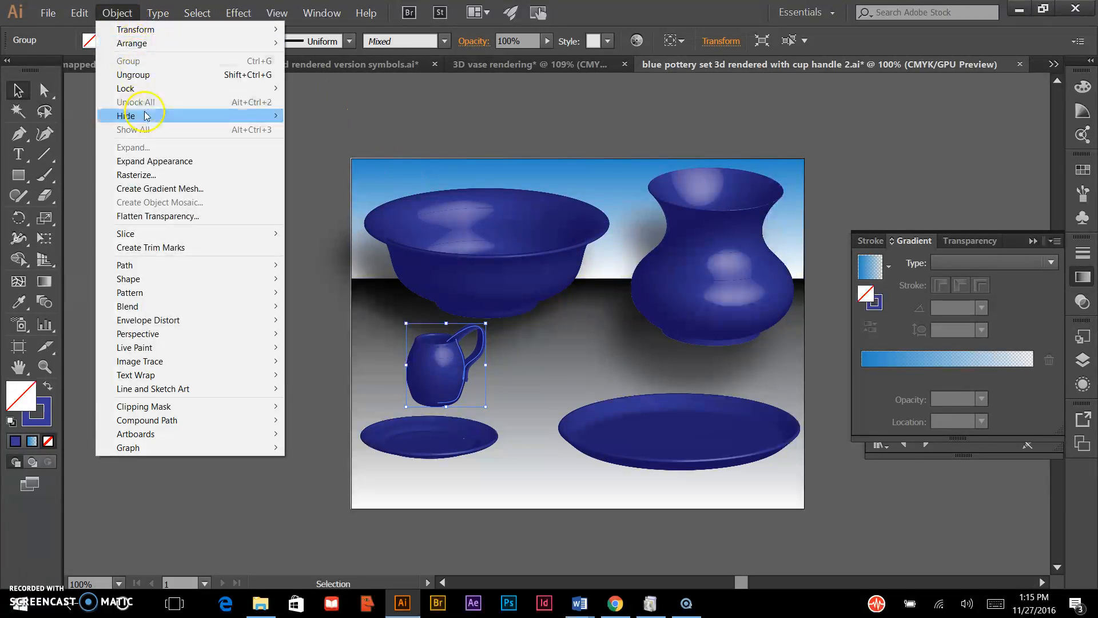
left_click(189, 9)
left_click(240, 12)
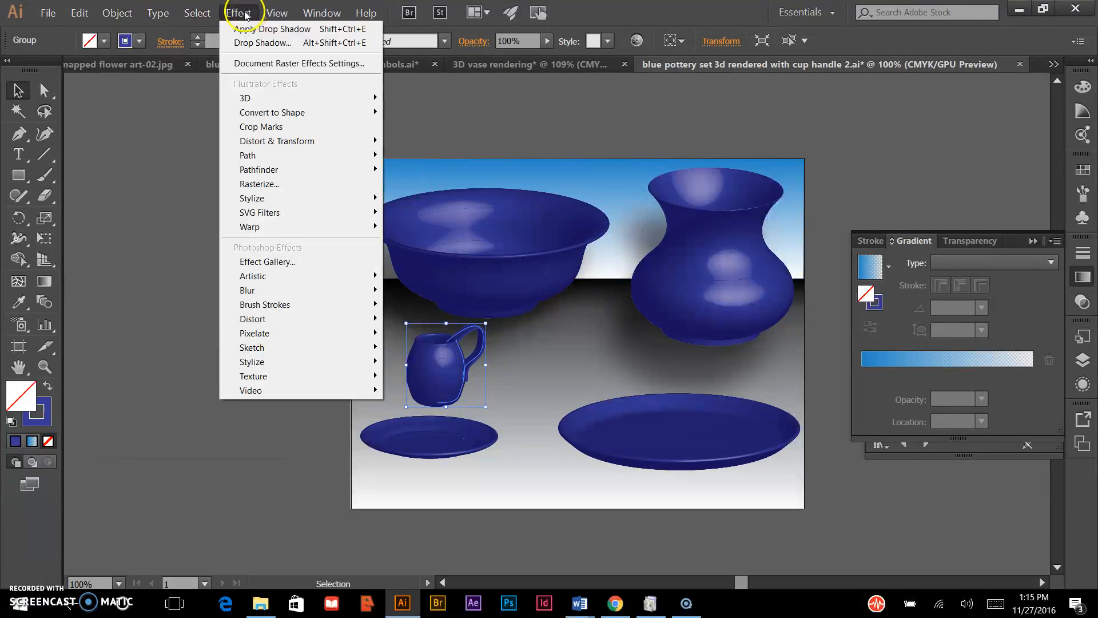
left_click(243, 213)
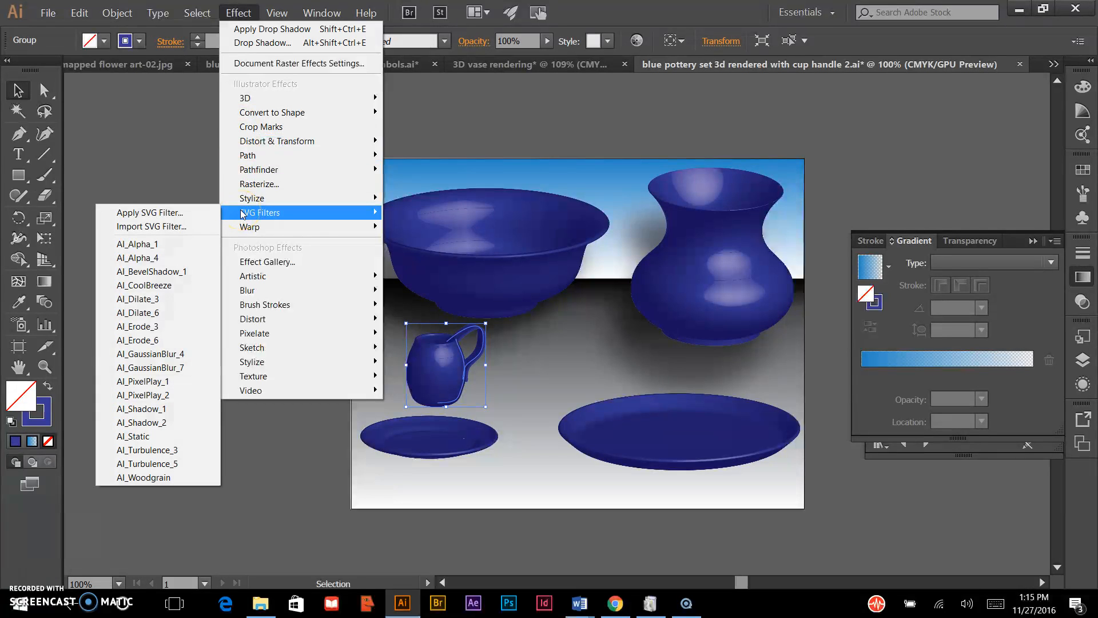
left_click(153, 199)
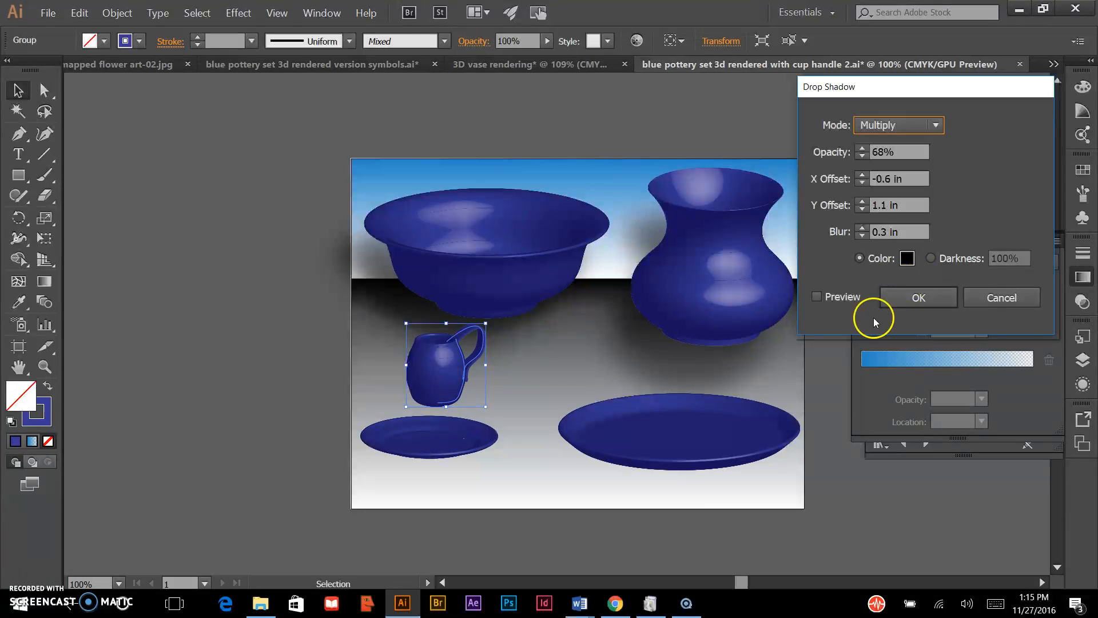
left_click(813, 294)
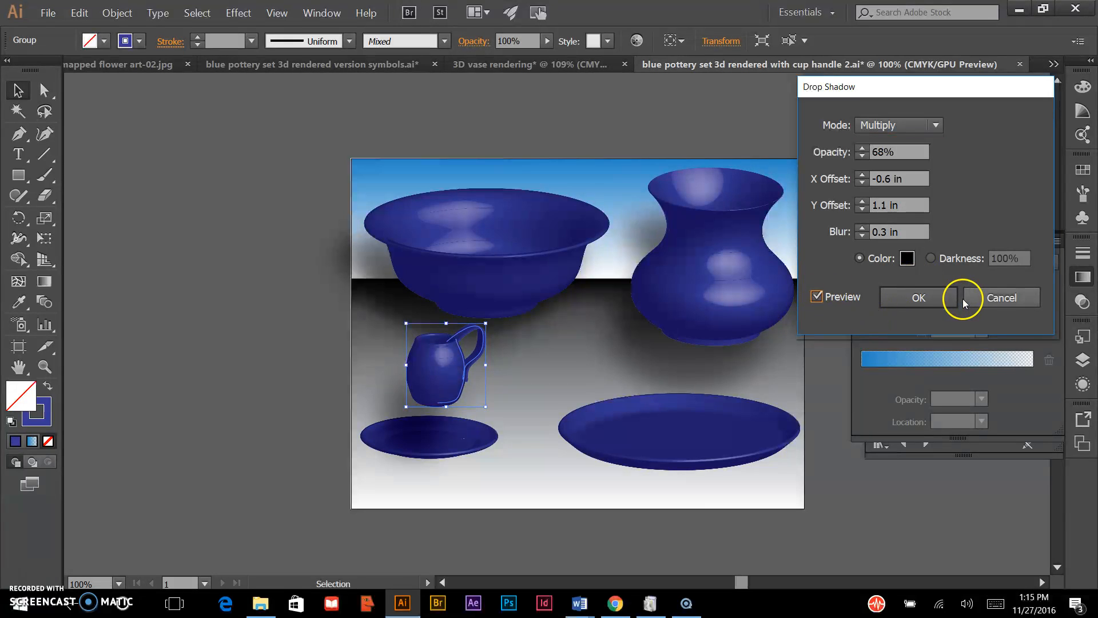
left_click(919, 298)
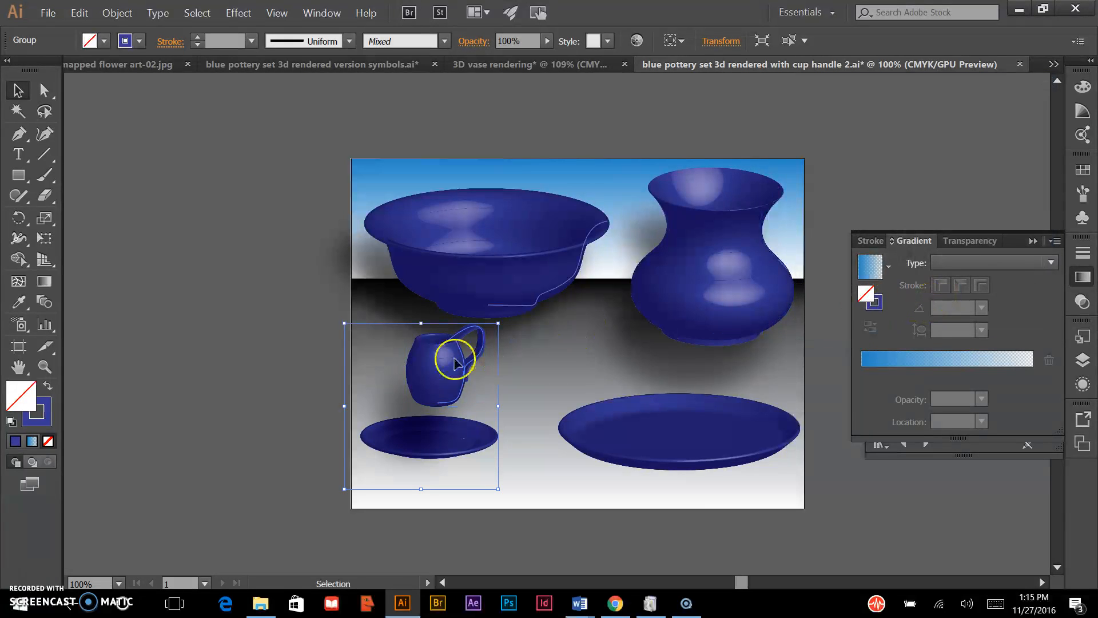
left_click_drag(441, 367, 447, 399)
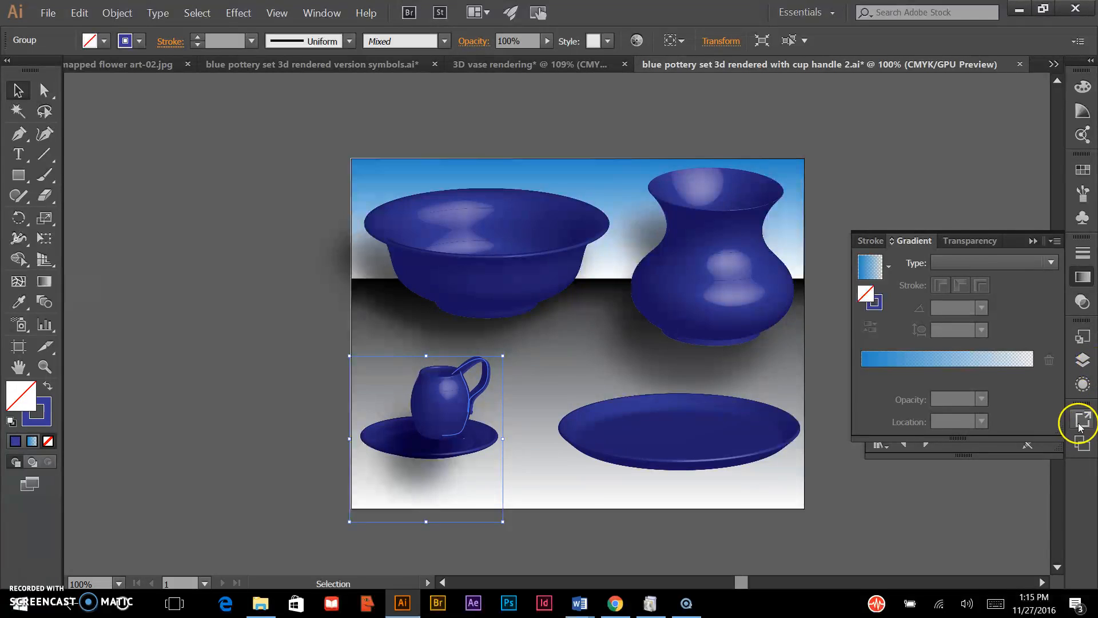
Edit the cup group's existing drop shadow, setting the Y offset to 0.6 in and the opacity to 70%
left_click(1082, 385)
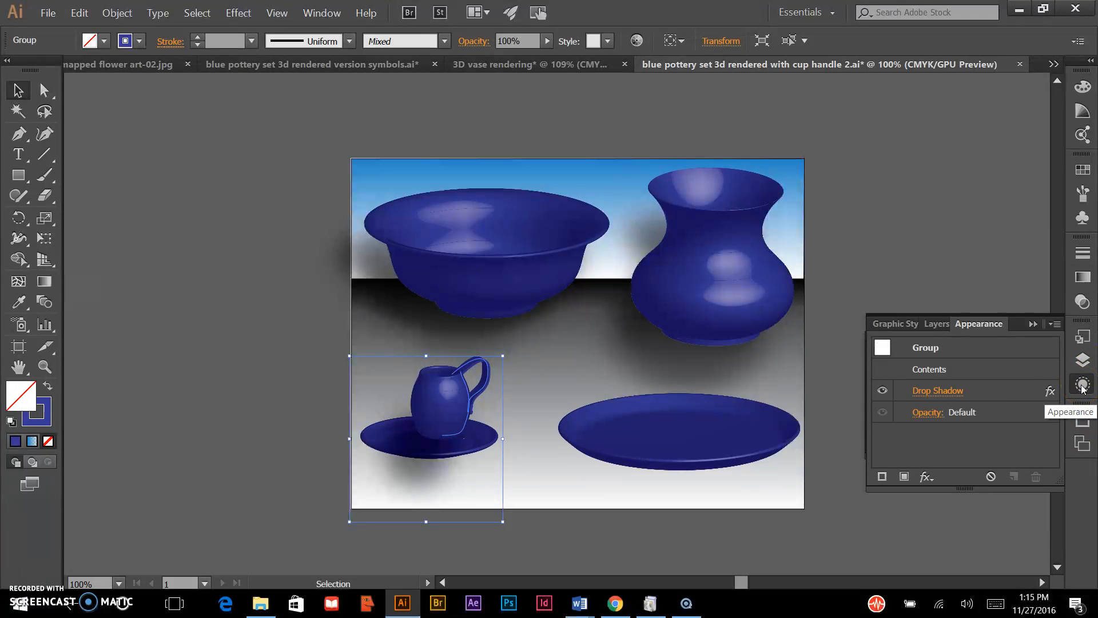
left_click(935, 390)
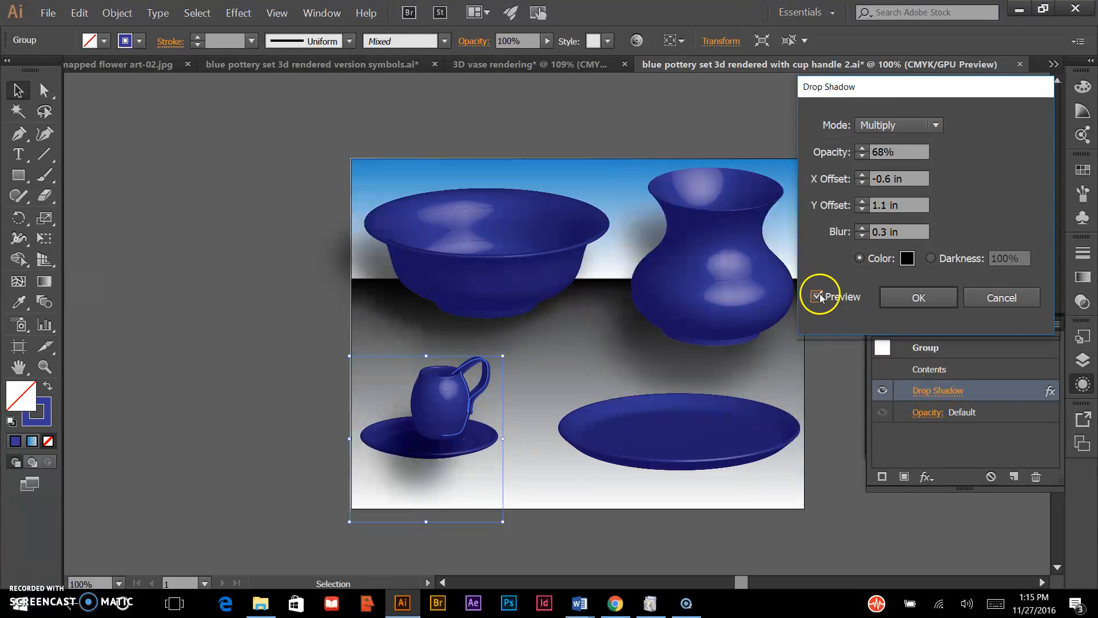
left_click(862, 210)
left_click(863, 209)
left_click(863, 210)
left_click(863, 209)
left_click(863, 210)
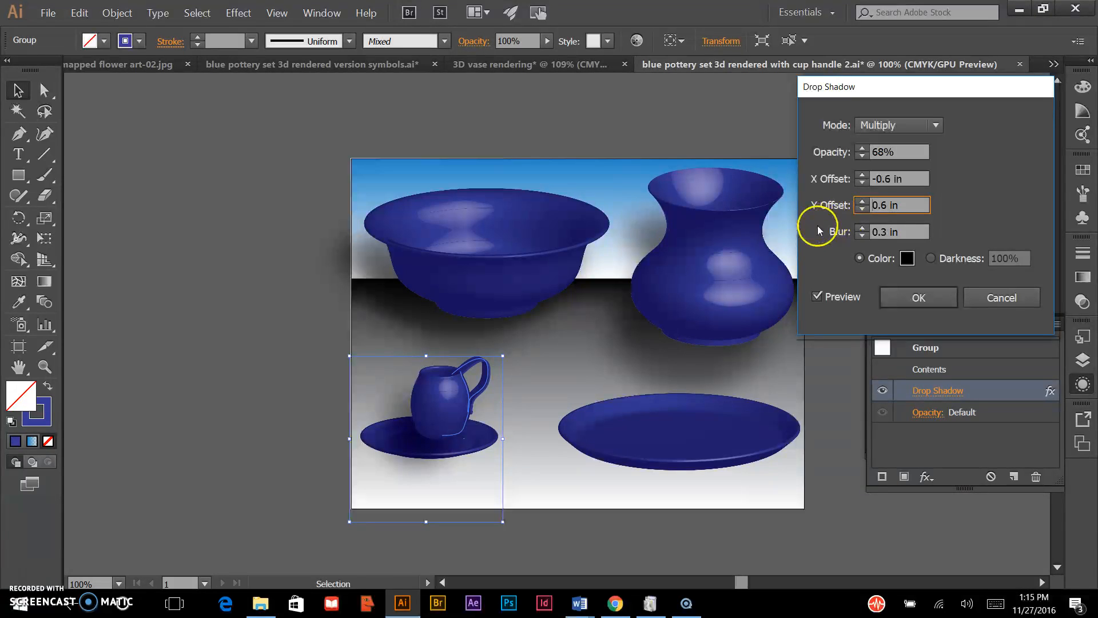
left_click(864, 149)
left_click(862, 149)
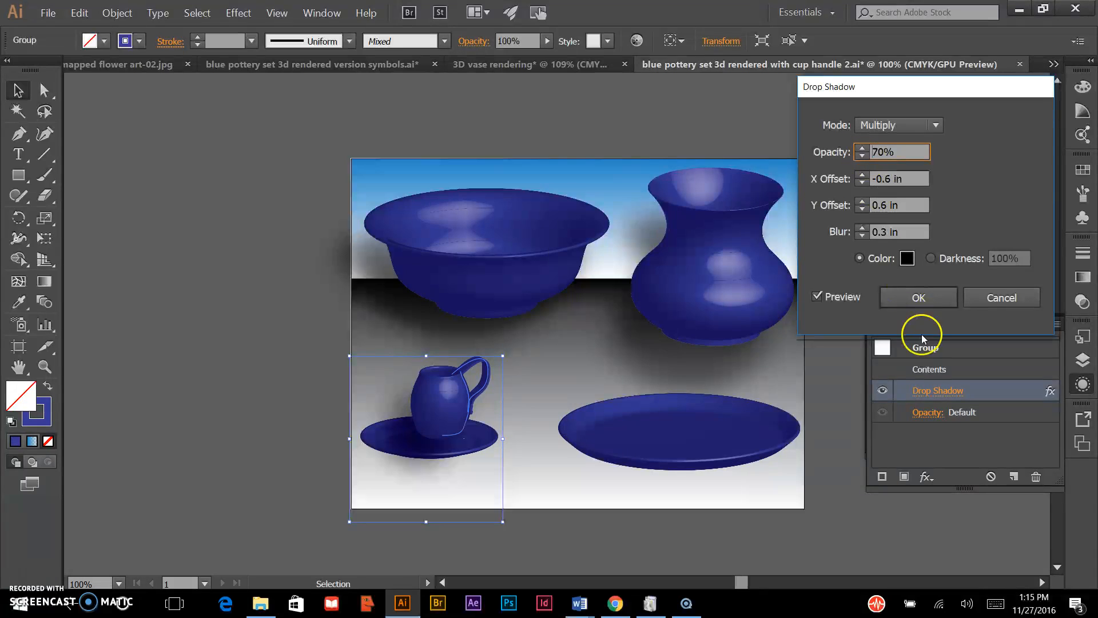
left_click(919, 298)
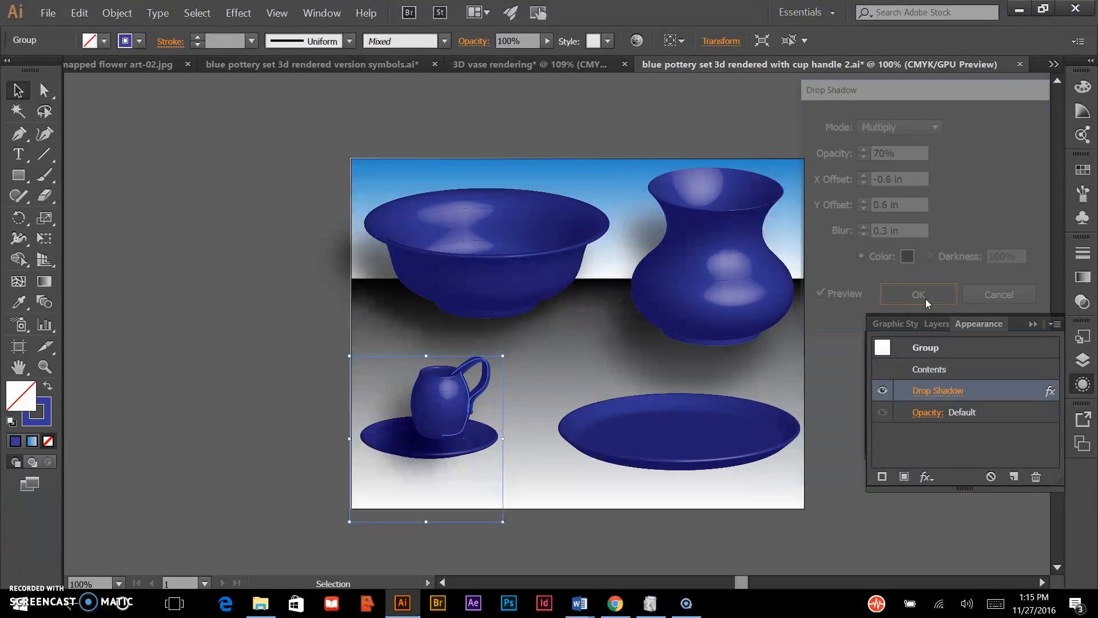
Add a Multiply drop shadow to the large plate with 70% opacity, -0.6 in X offset, 0.6 in Y offset and 0.3 in blur
left_click(665, 449)
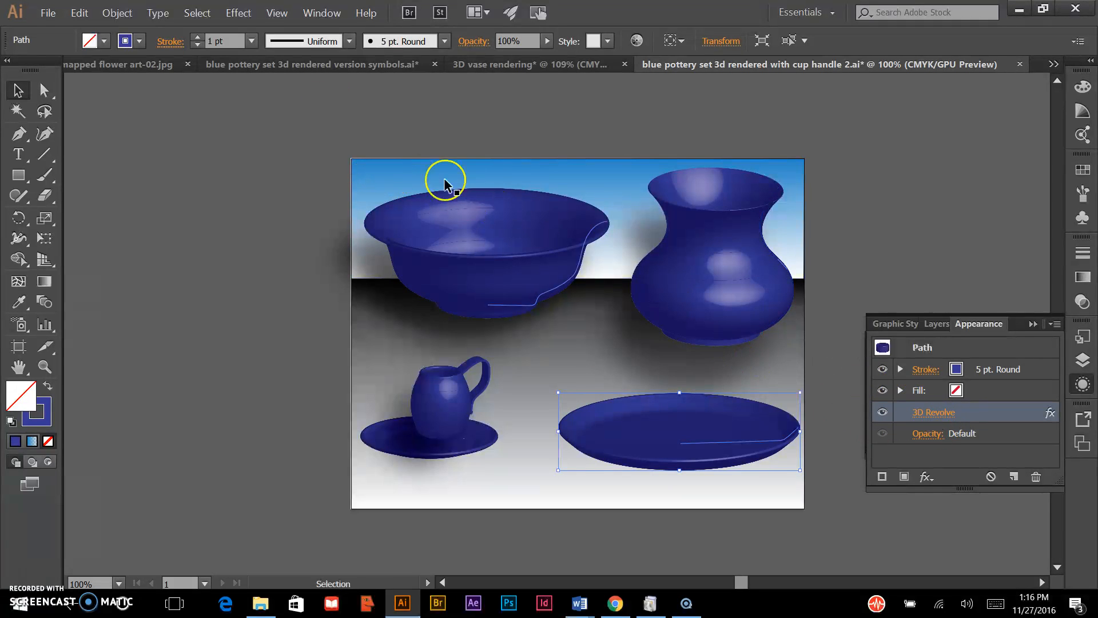
left_click(239, 13)
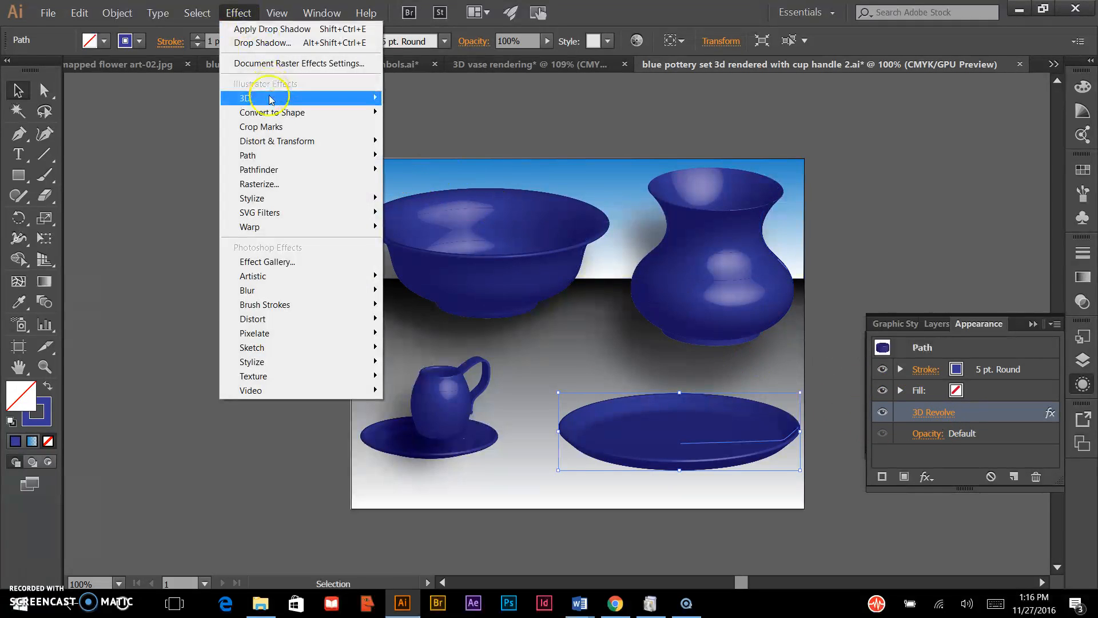
mouse_move(254, 198)
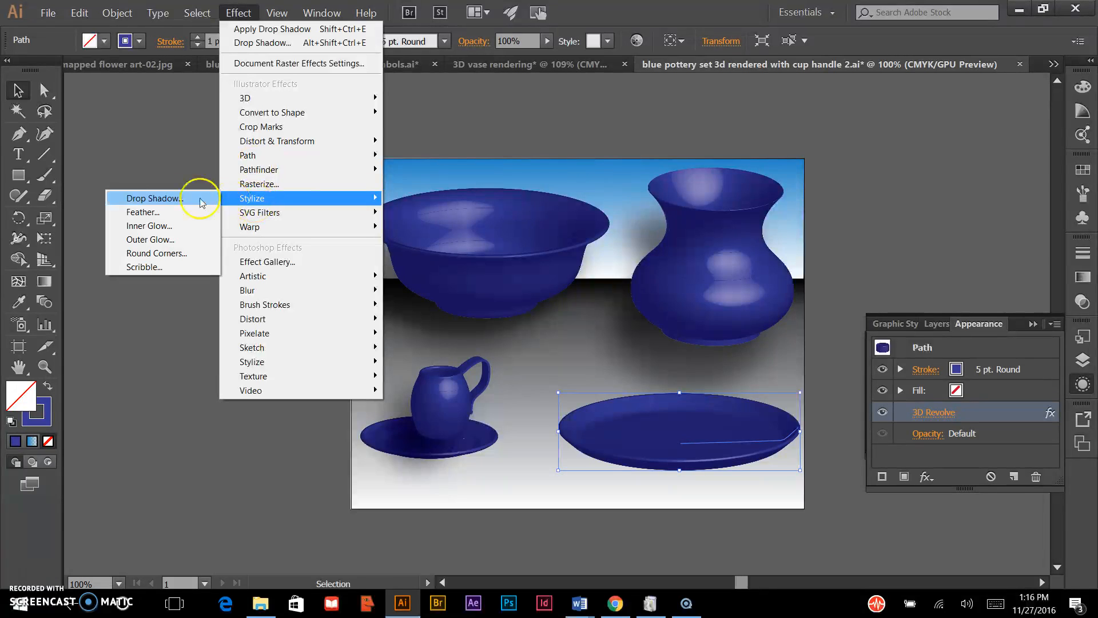
left_click(159, 198)
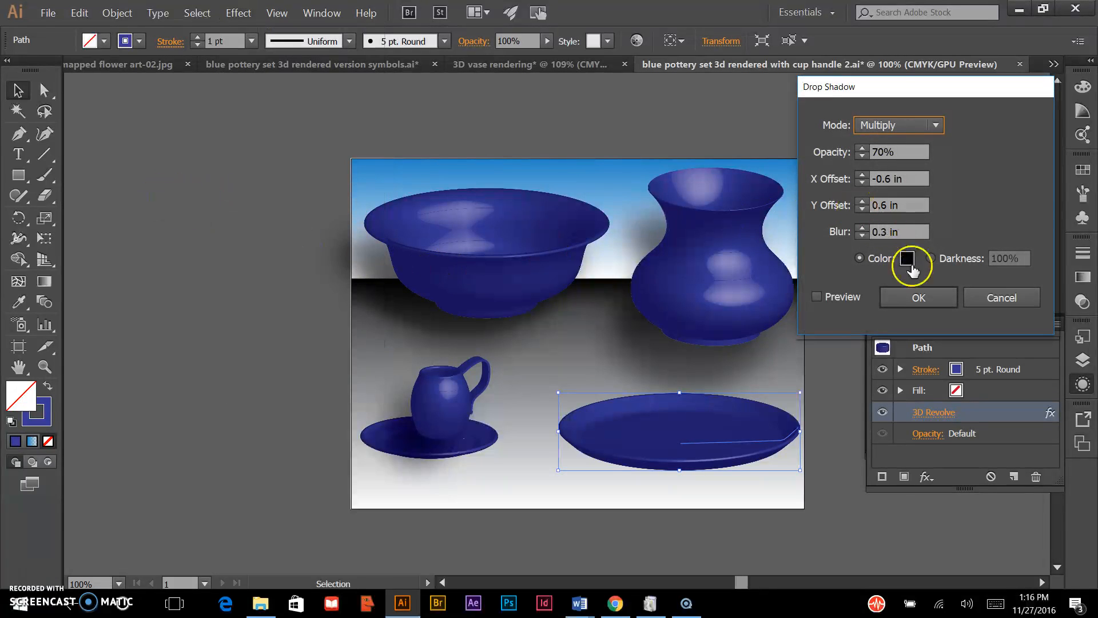
left_click(817, 298)
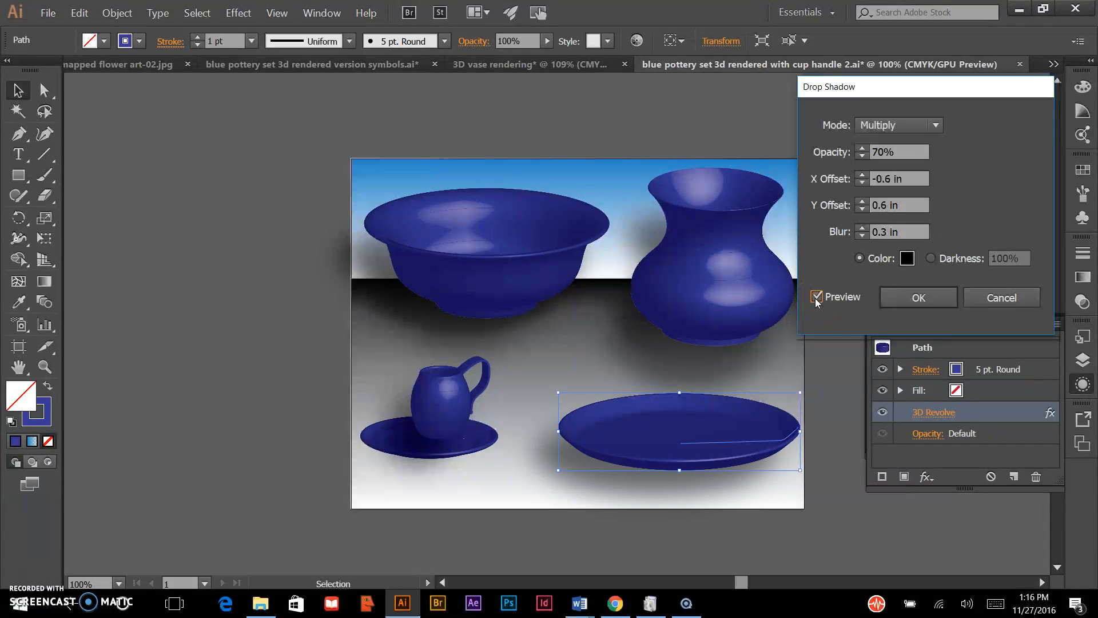
left_click(887, 255)
left_click(909, 297)
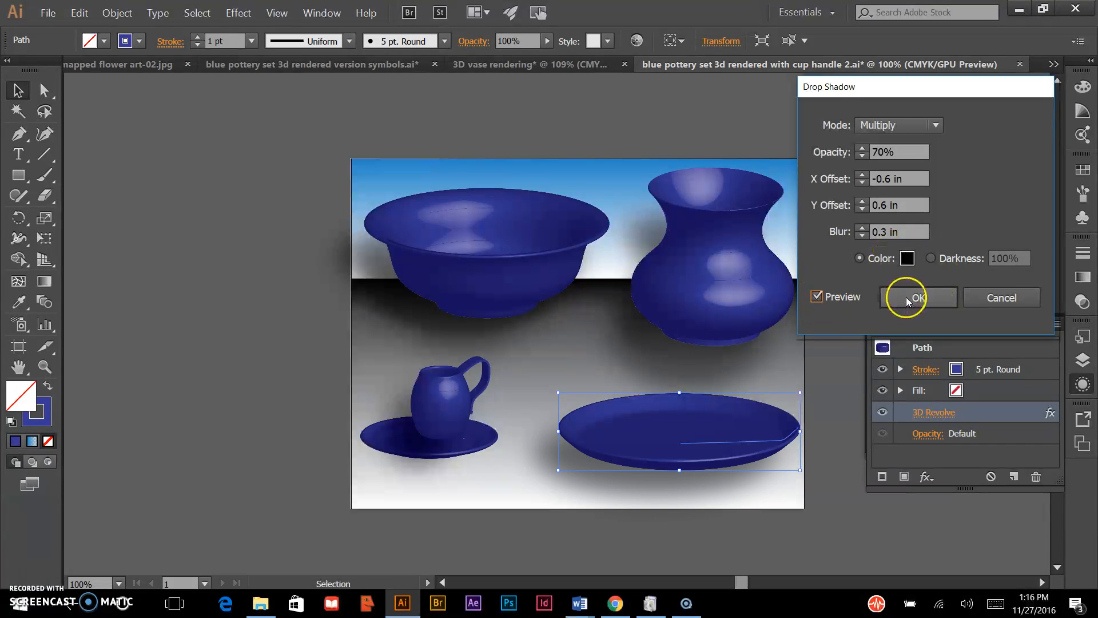
Add a Multiply drop shadow to the small plate with 70% opacity, -0.6 in X offset, 0.3 in Y offset and 0.3 in blur
left_click(472, 448)
left_click(487, 448)
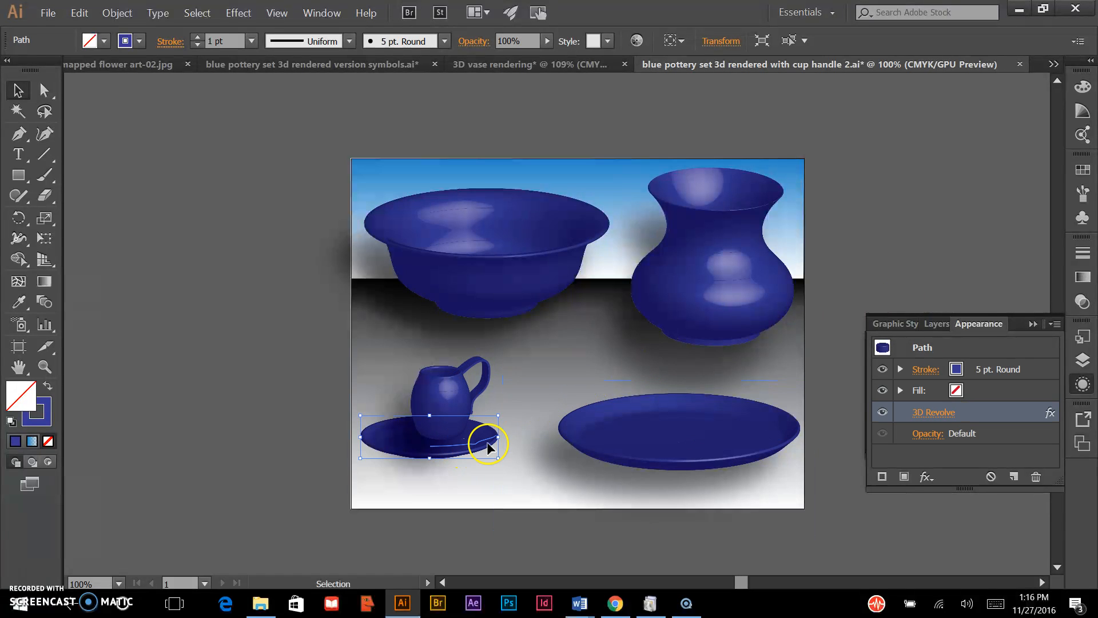
left_click(246, 12)
mouse_move(243, 198)
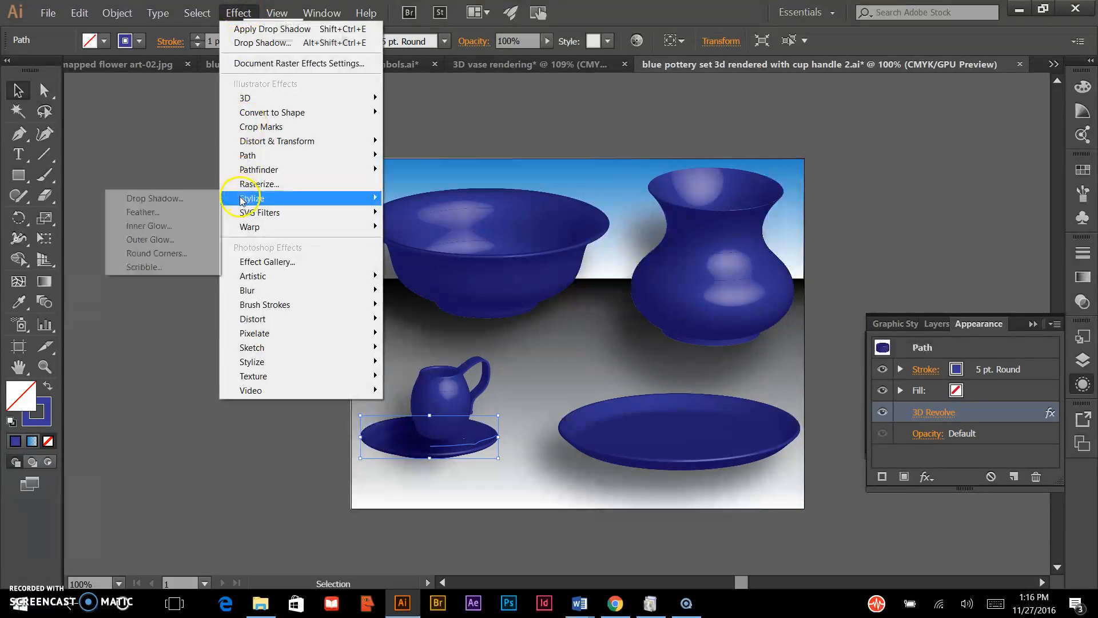
left_click(153, 198)
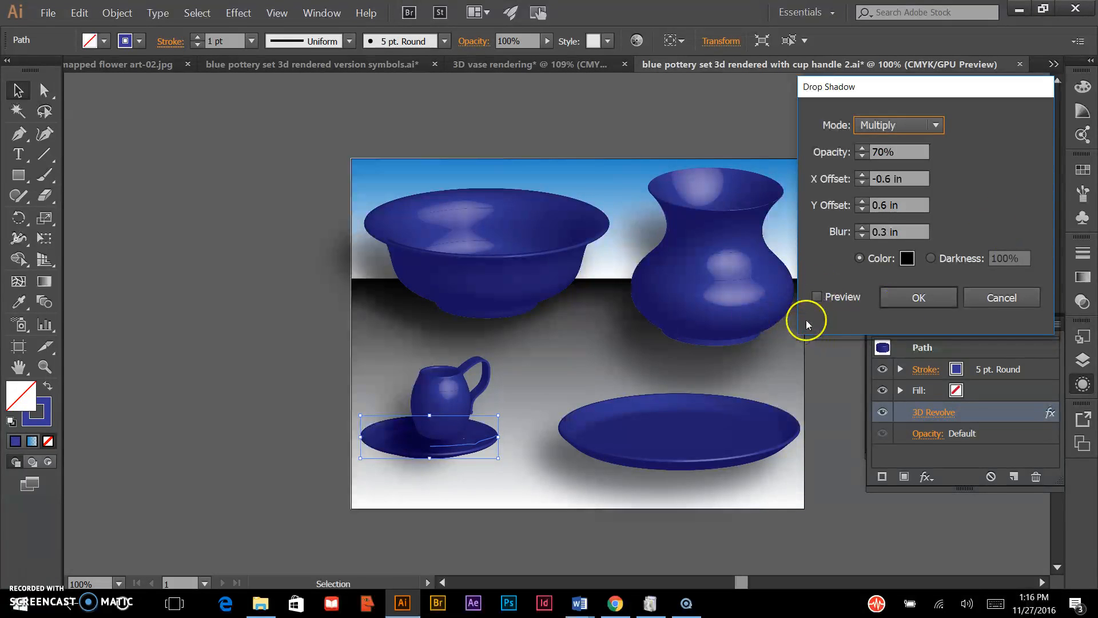
left_click(814, 297)
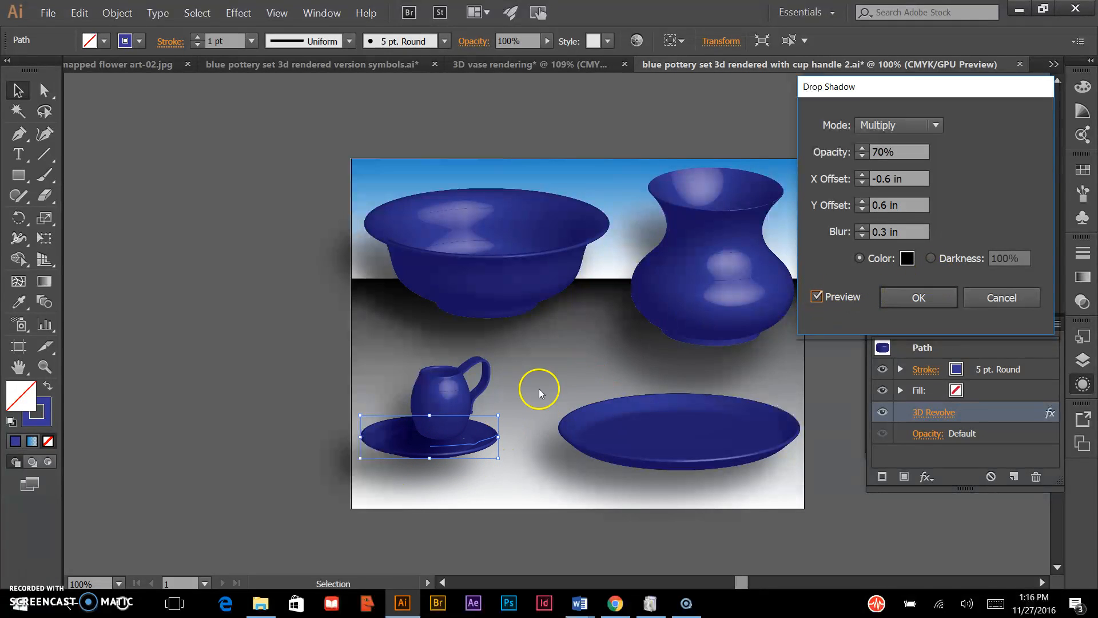
left_click(862, 210)
left_click(862, 209)
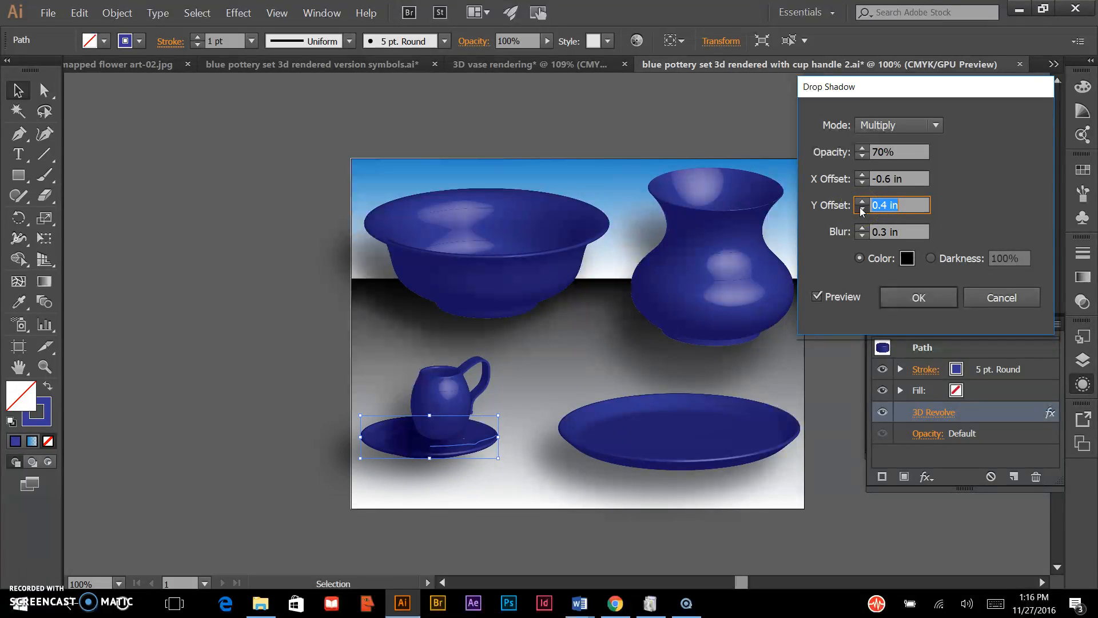
left_click(862, 209)
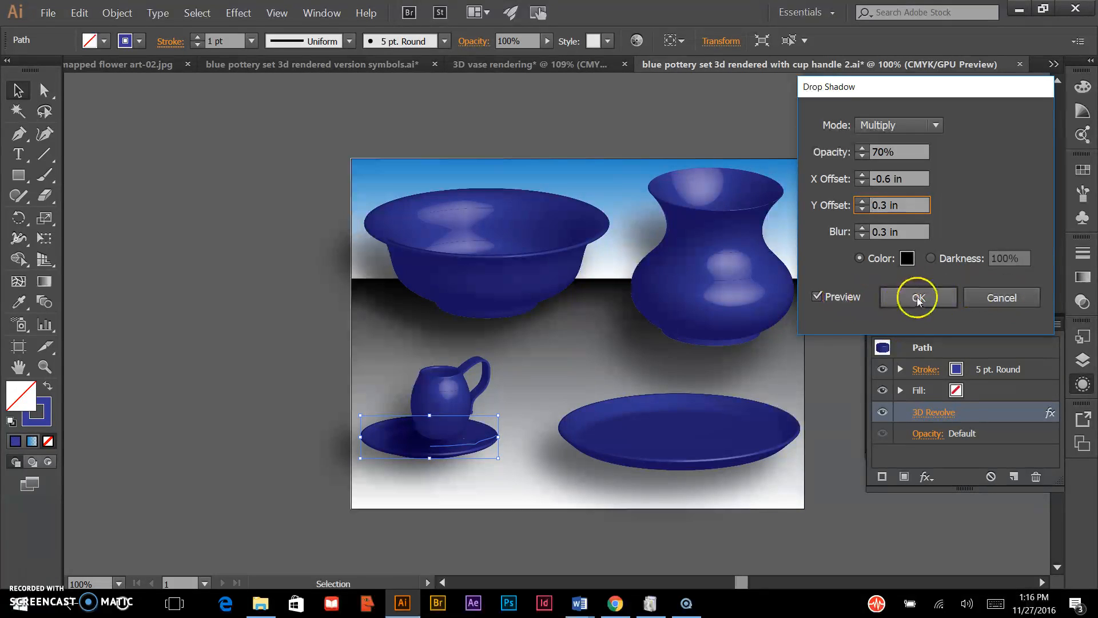
left_click(934, 295)
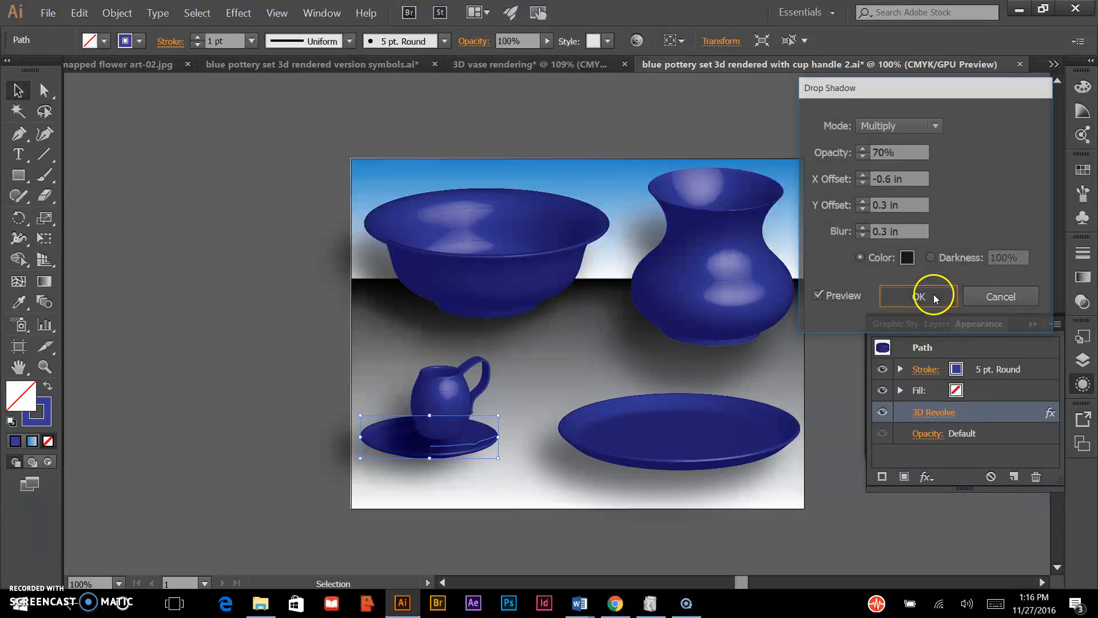